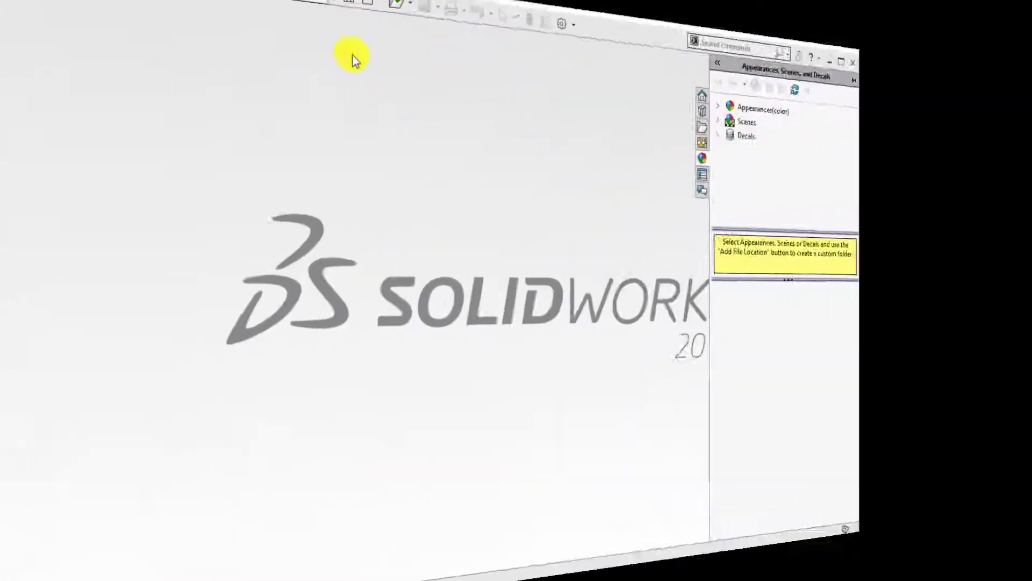
- Begin creating a new SOLIDWORKS document from the start screen
{"action": "left_click", "coordinate": [361, 17]}
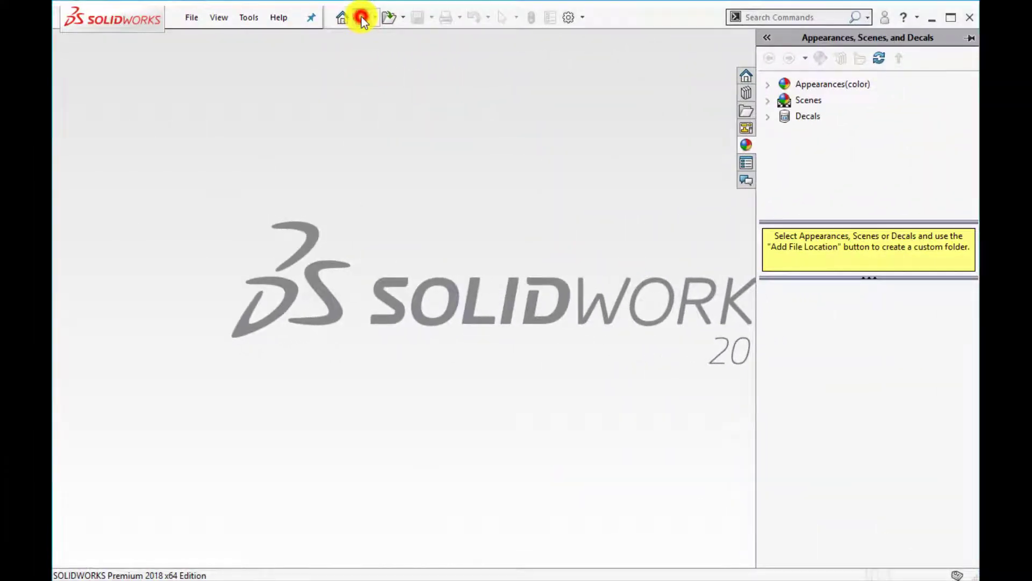
- Create the new assembly document and give it a Plain White background
{"action": "double_click", "coordinate": [568, 289]}
{"action": "left_click", "coordinate": [692, 120]}
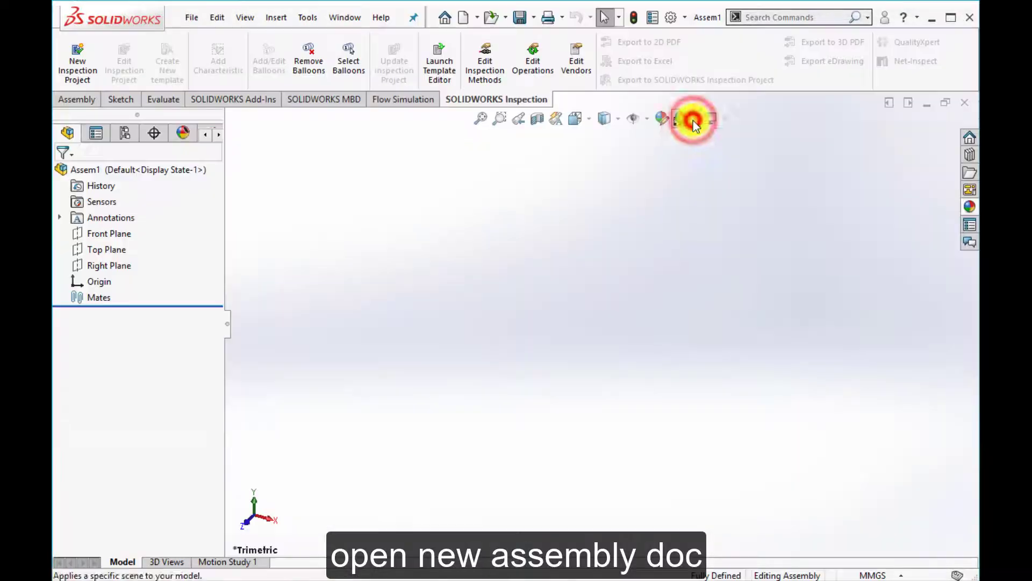
{"action": "left_click", "coordinate": [705, 152]}
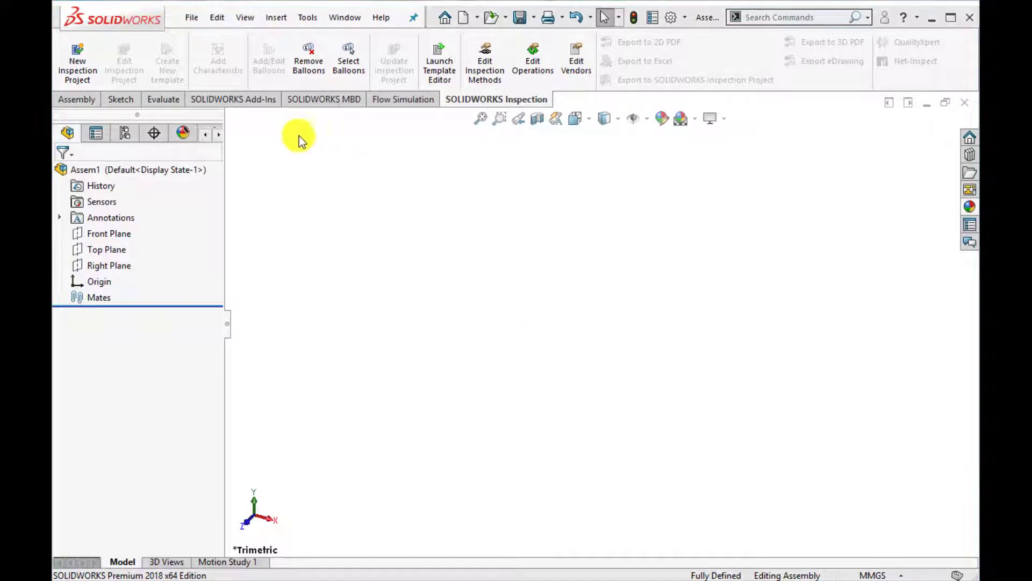
- Insert and place a new virtual part, renaming Part1 to Plate
{"action": "left_click", "coordinate": [76, 100]}
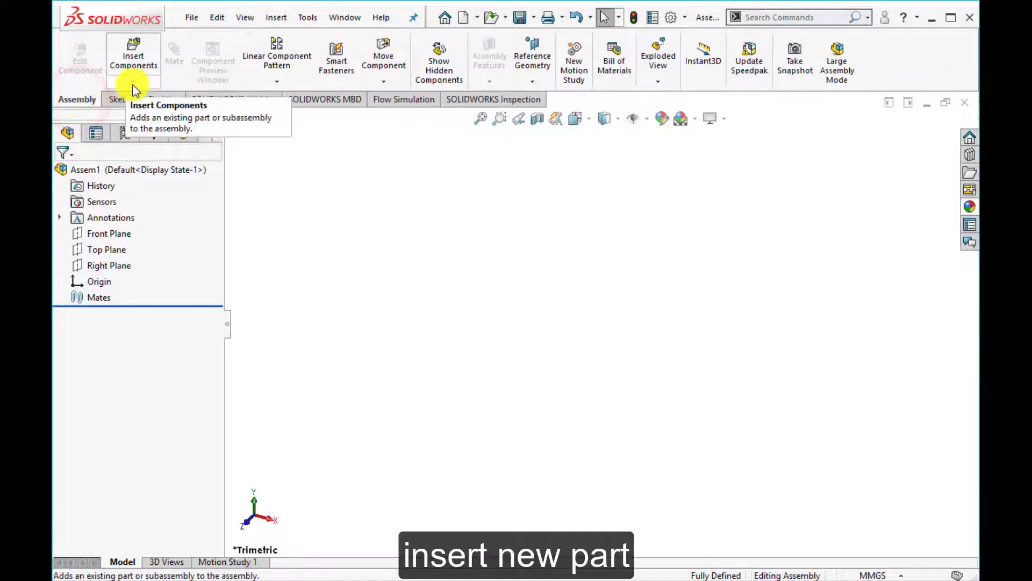
{"action": "left_click", "coordinate": [132, 83]}
{"action": "left_click", "coordinate": [145, 115]}
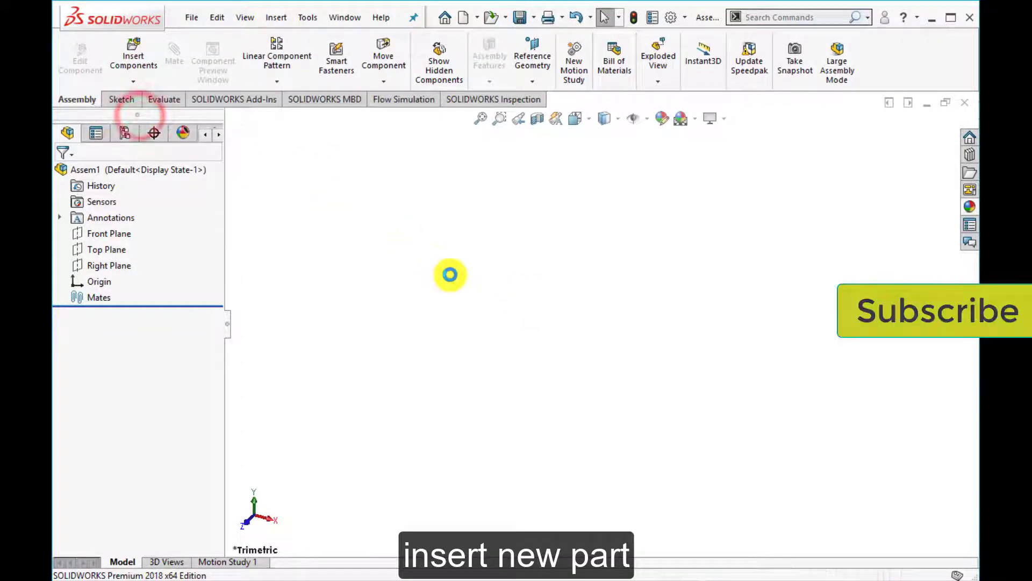
{"action": "left_click", "coordinate": [450, 274]}
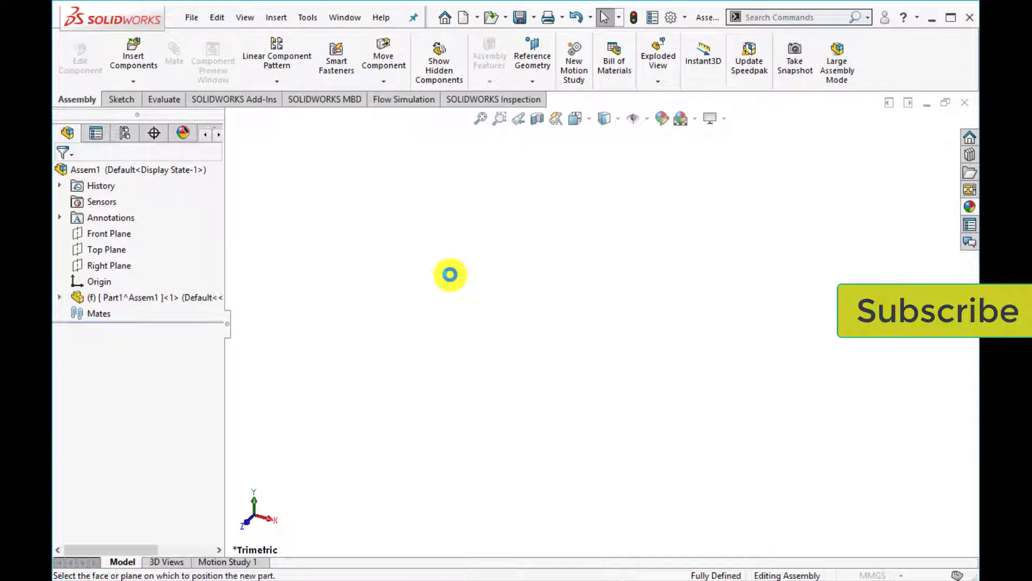
{"action": "left_click", "coordinate": [205, 297]}
{"action": "left_click", "coordinate": [207, 299]}
{"action": "type", "text": "Plate"}
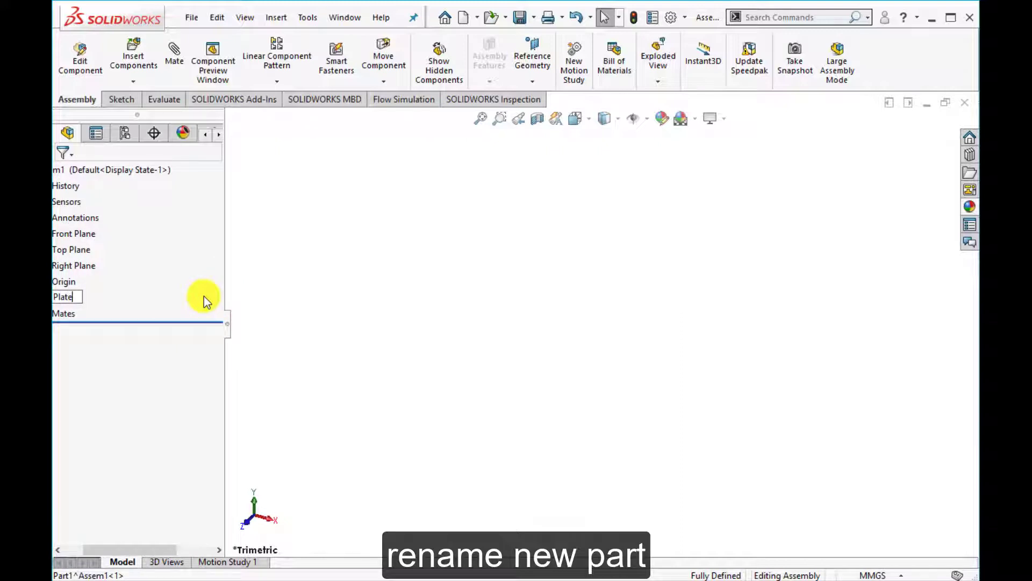
{"action": "left_click", "coordinate": [372, 334]}
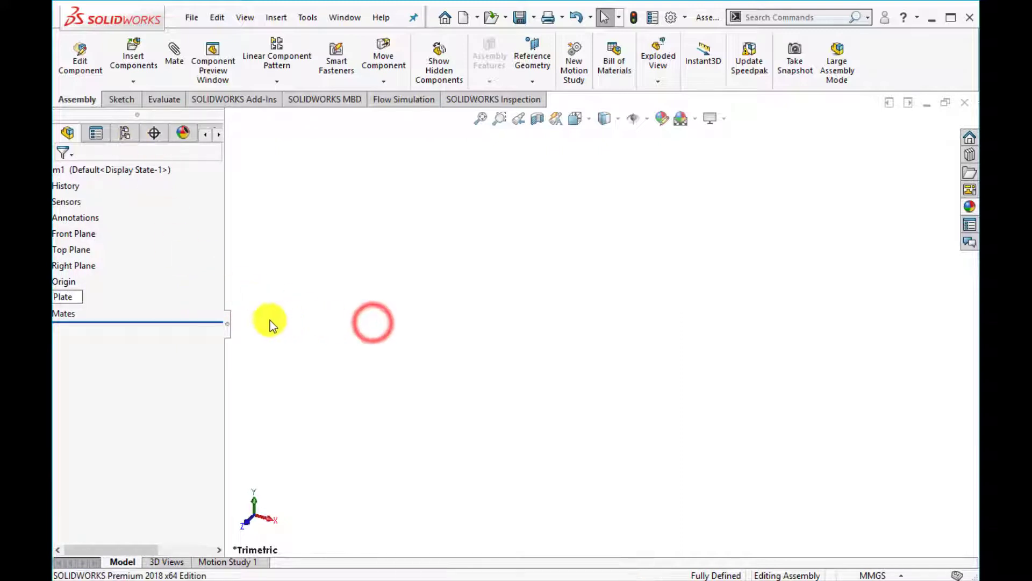
- Insert and place a second new part, renaming Part2 to Shaft
{"action": "left_click", "coordinate": [132, 84]}
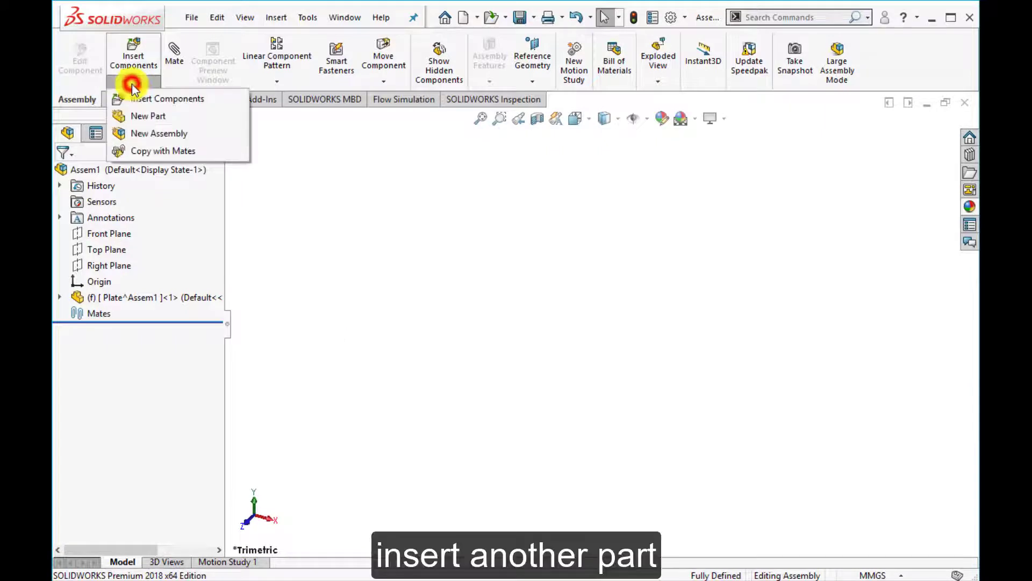
{"action": "left_click", "coordinate": [139, 120]}
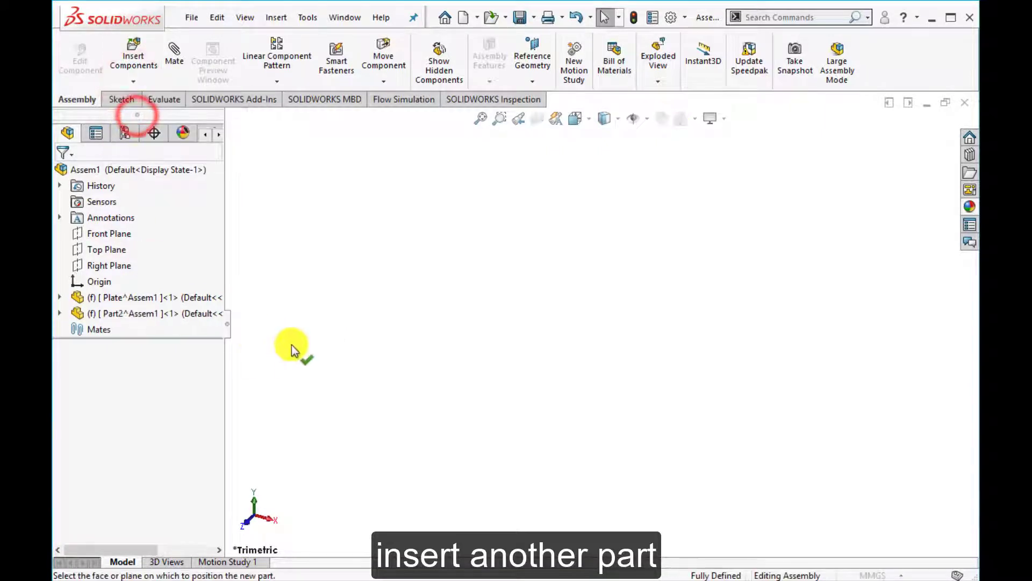
{"action": "left_click", "coordinate": [353, 337]}
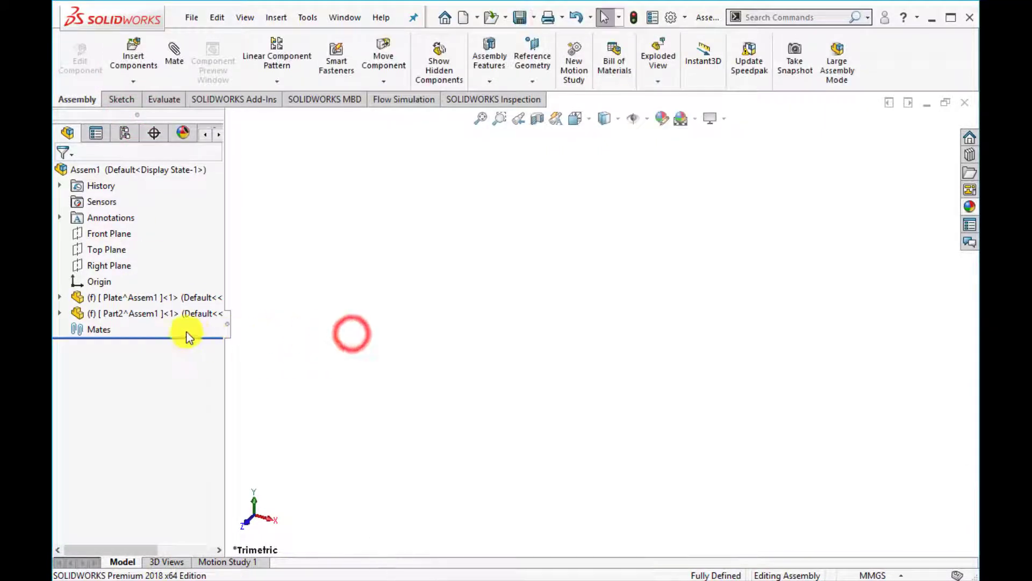
{"action": "left_click", "coordinate": [197, 316]}
{"action": "left_click", "coordinate": [198, 315]}
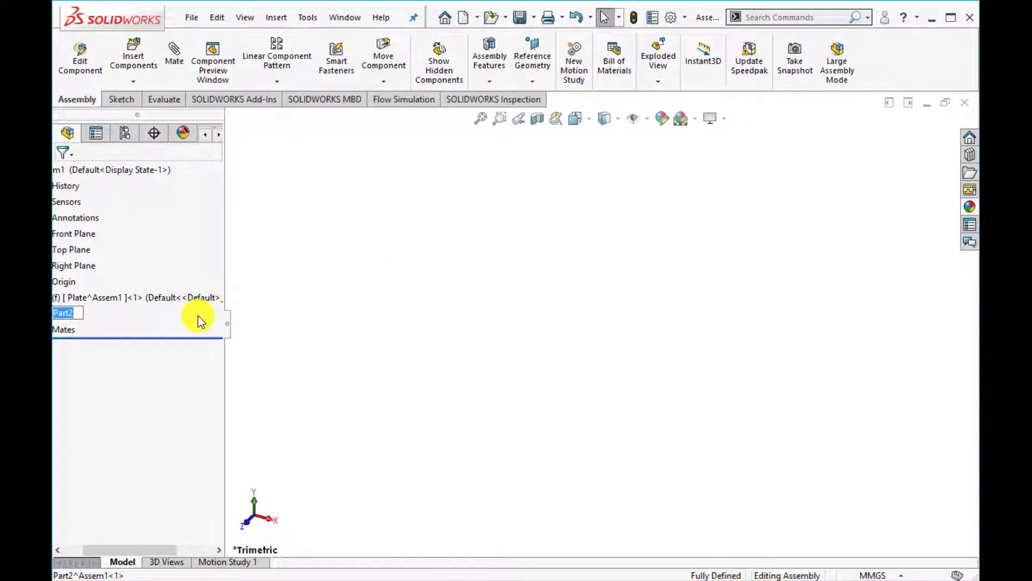
{"action": "type", "text": "Shaft"}
{"action": "left_click", "coordinate": [397, 308]}
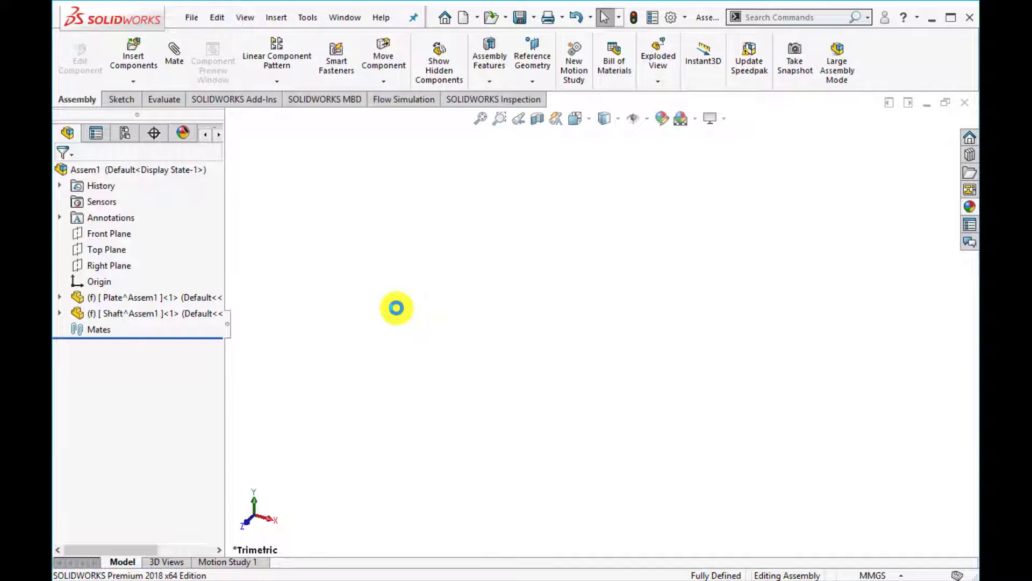
- Edit Plate and draw a center rectangle at the origin on its Front Plane
{"action": "left_click", "coordinate": [143, 297]}
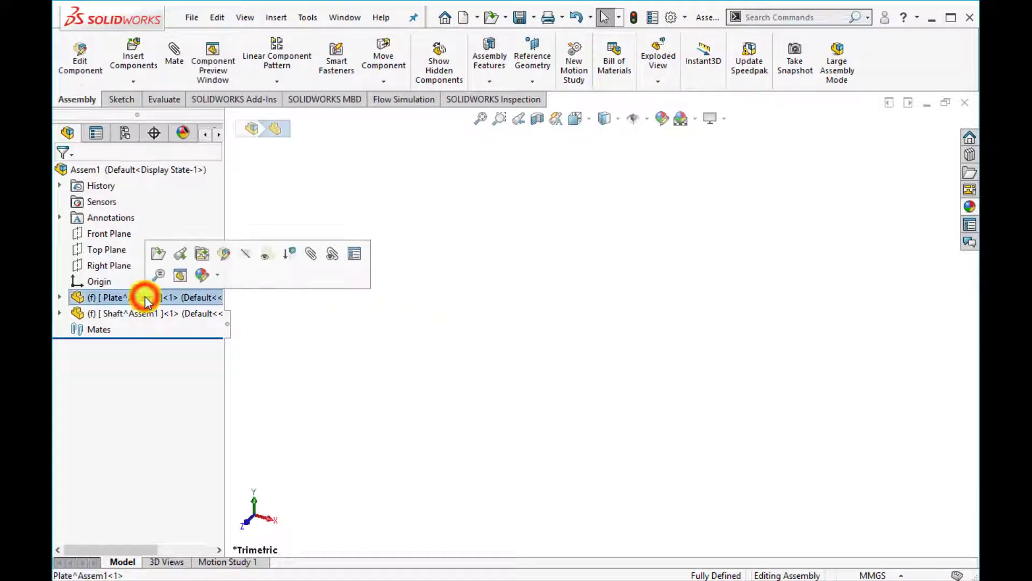
{"action": "left_click", "coordinate": [224, 256]}
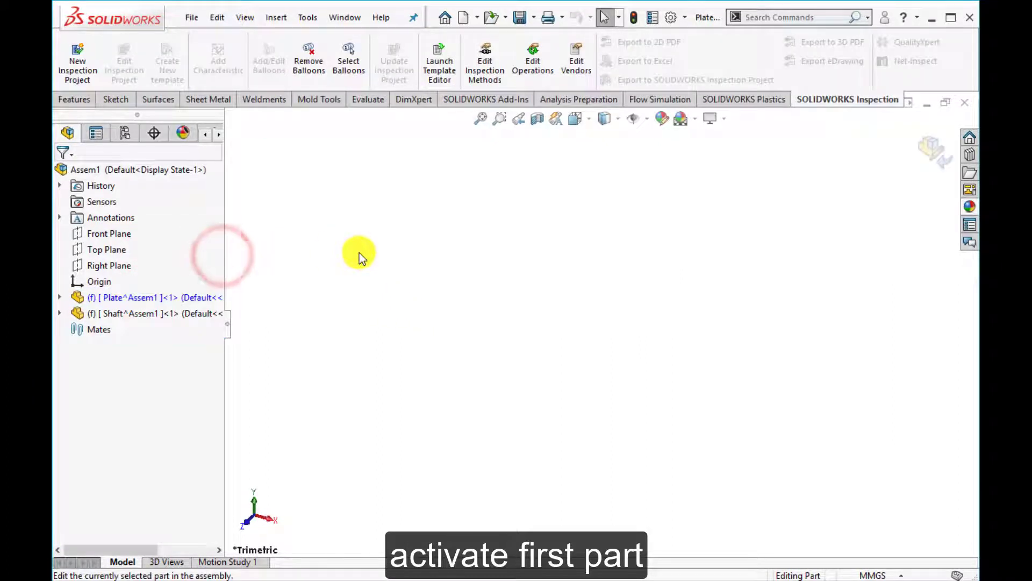
{"action": "left_click", "coordinate": [107, 233]}
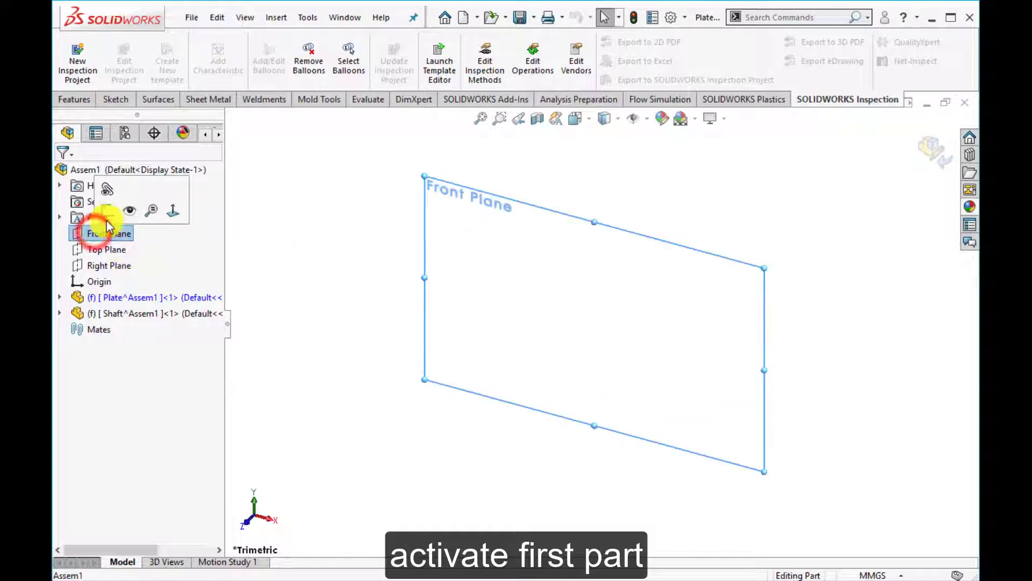
{"action": "left_click", "coordinate": [149, 215]}
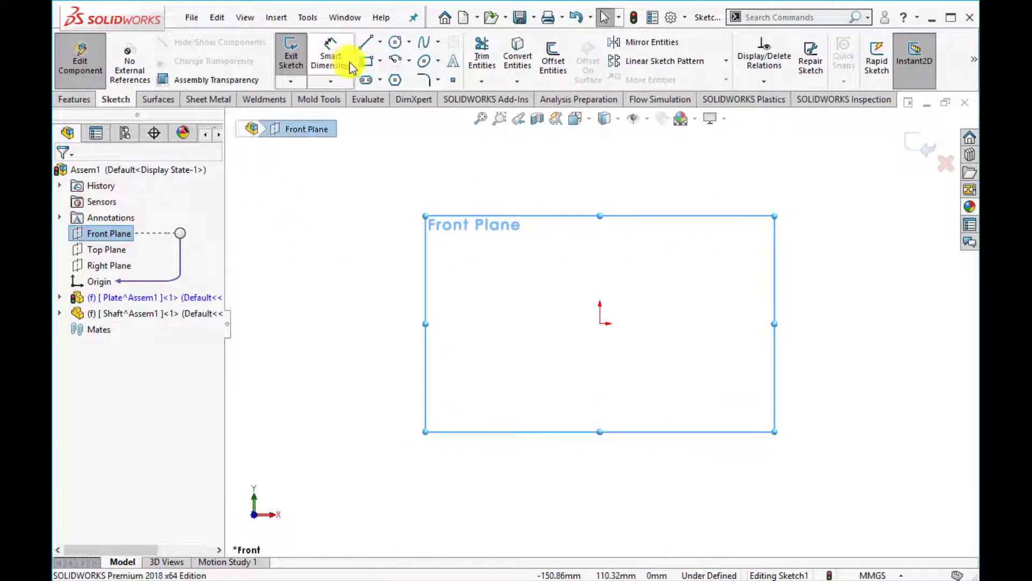
{"action": "left_click", "coordinate": [367, 63]}
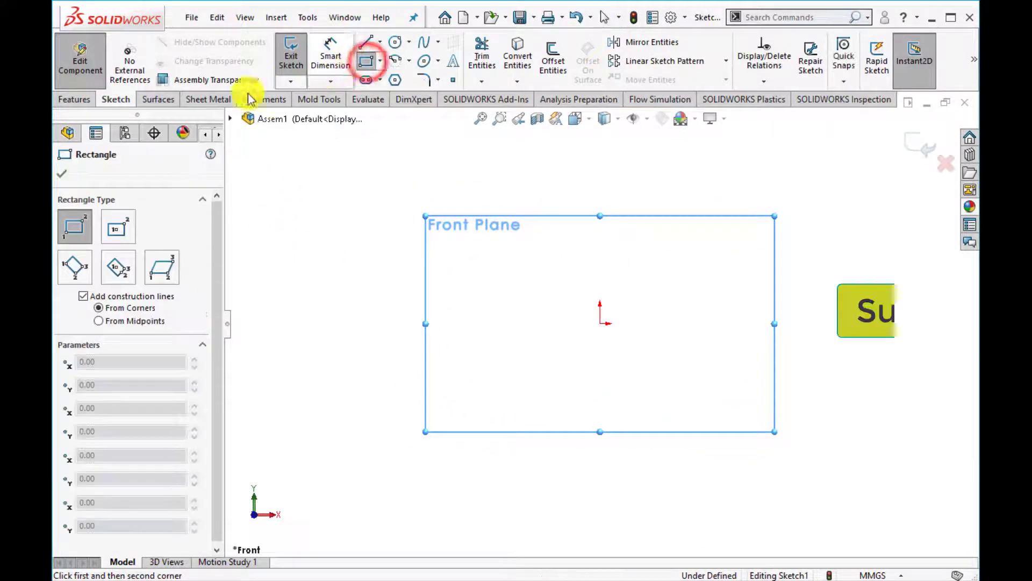
{"action": "left_click", "coordinate": [119, 228]}
{"action": "left_click", "coordinate": [600, 323]}
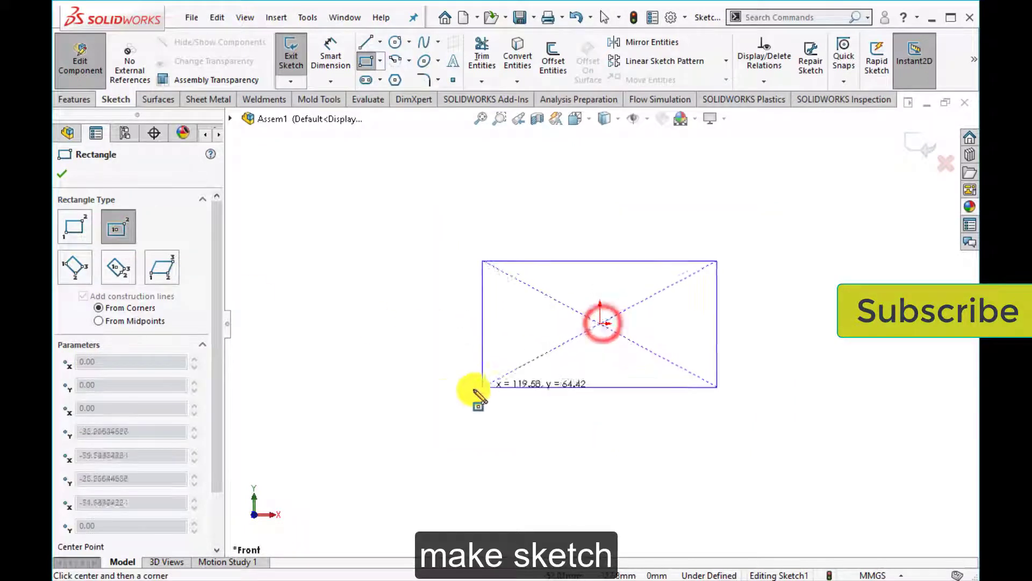
{"action": "left_click", "coordinate": [446, 392]}
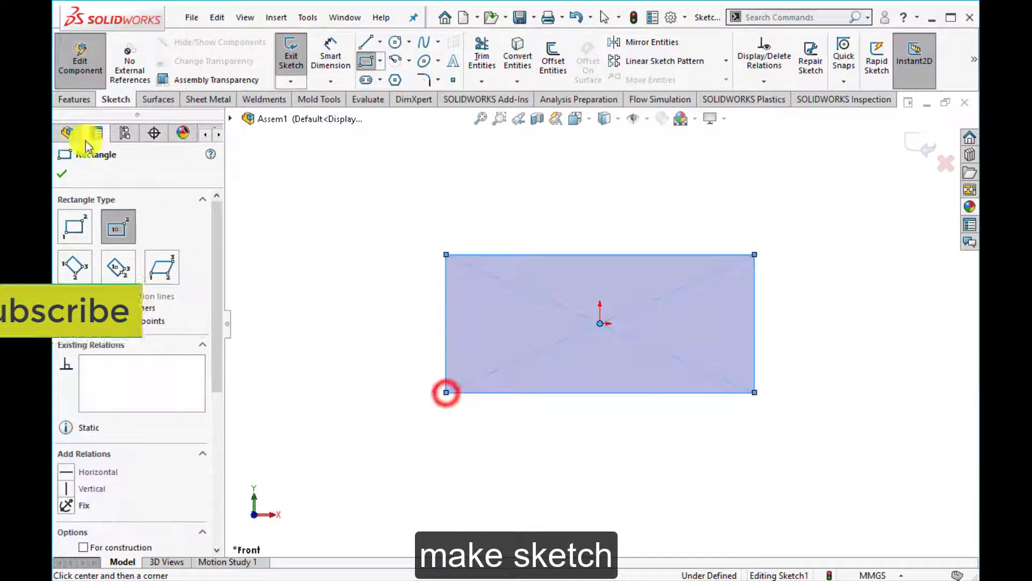
{"action": "left_click", "coordinate": [61, 173]}
- Dimension the rectangle 150 mm wide and 75 mm high
{"action": "left_click", "coordinate": [330, 49]}
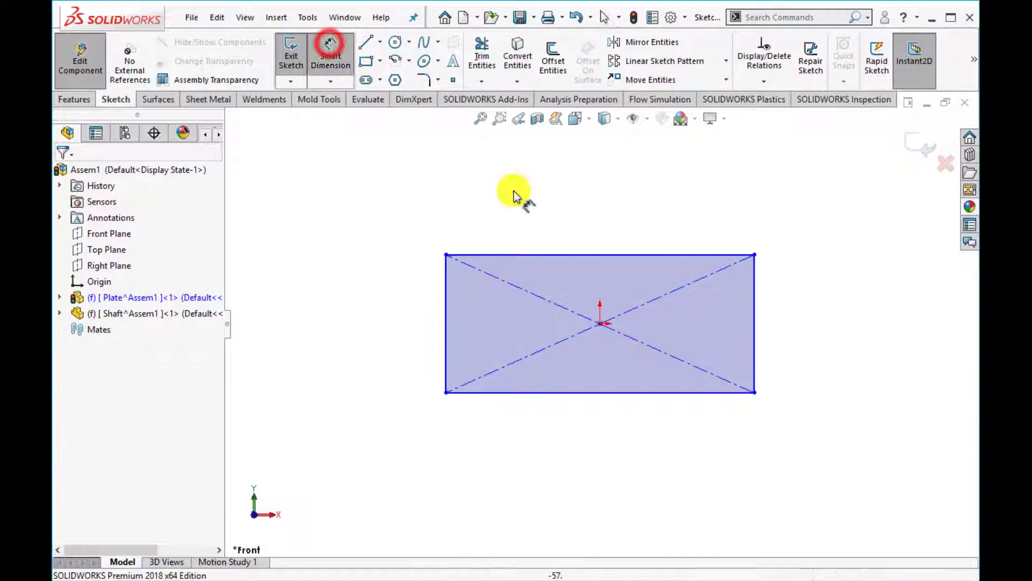
{"action": "left_click", "coordinate": [537, 257]}
{"action": "left_click", "coordinate": [553, 217]}
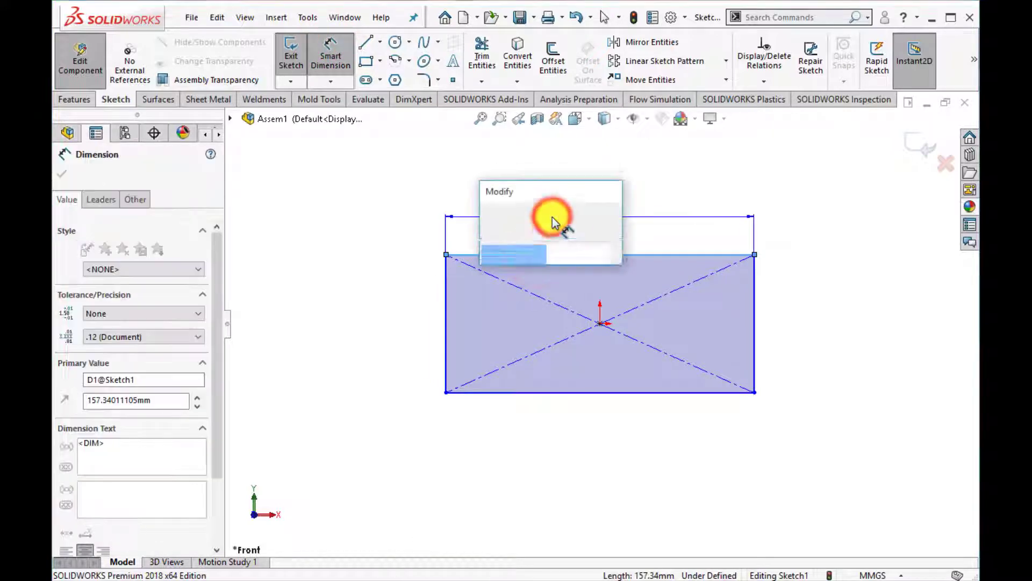
{"action": "type", "text": "150"}
{"action": "key", "text": "Return"}
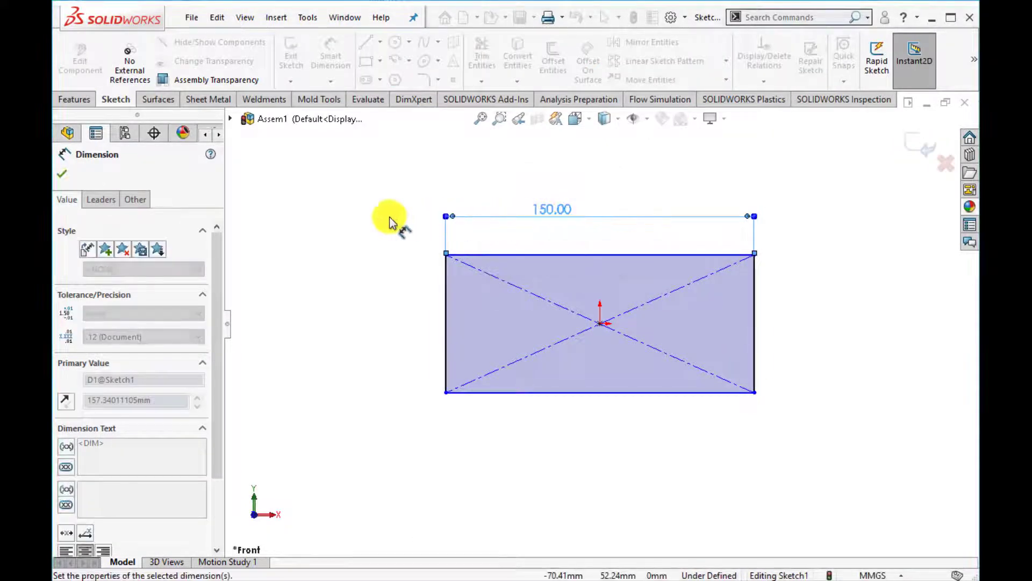
{"action": "left_click", "coordinate": [446, 313]}
{"action": "left_click", "coordinate": [392, 323]}
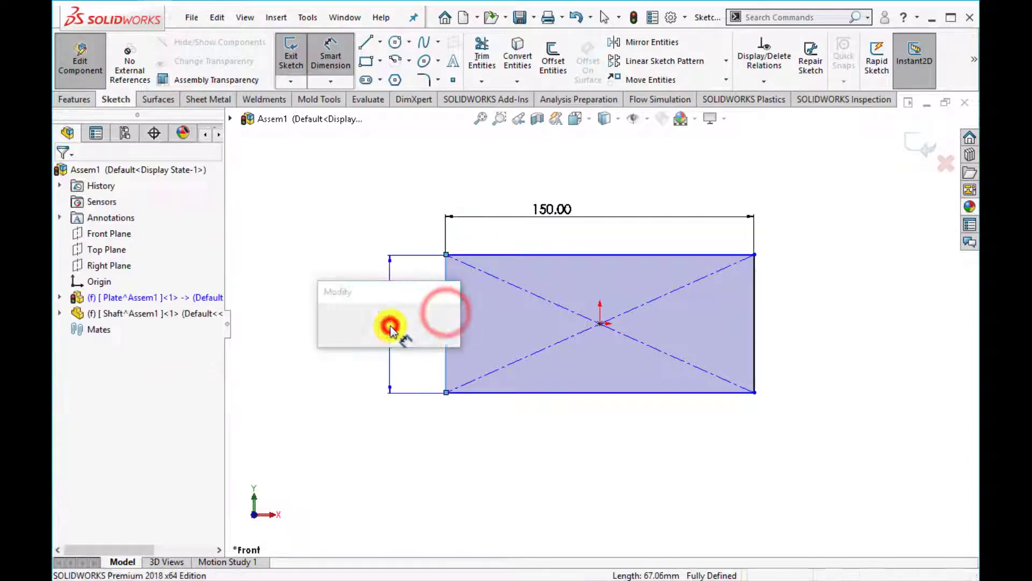
{"action": "type", "text": "75"}
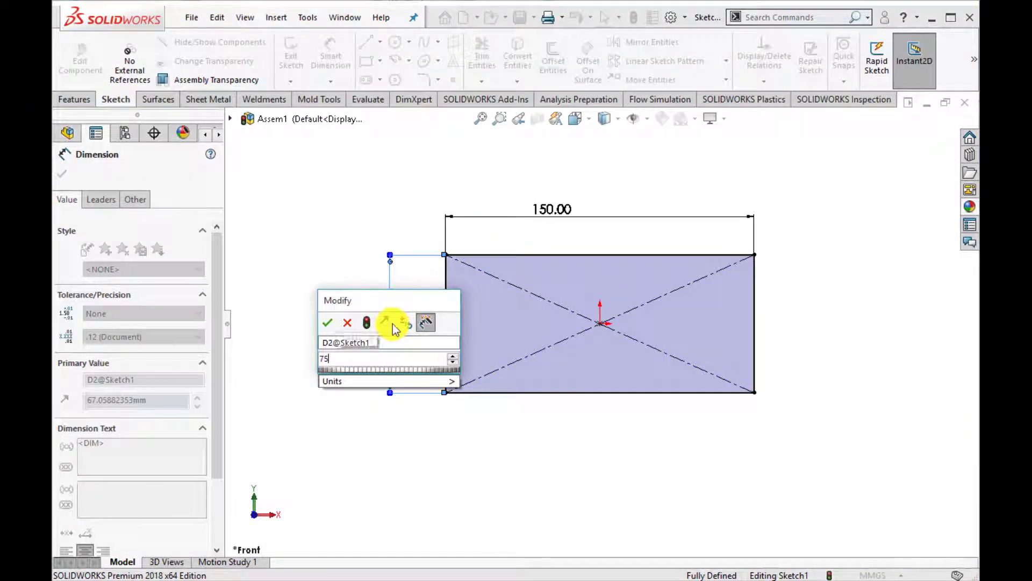
{"action": "key", "text": "Return"}
{"action": "left_click", "coordinate": [65, 172]}
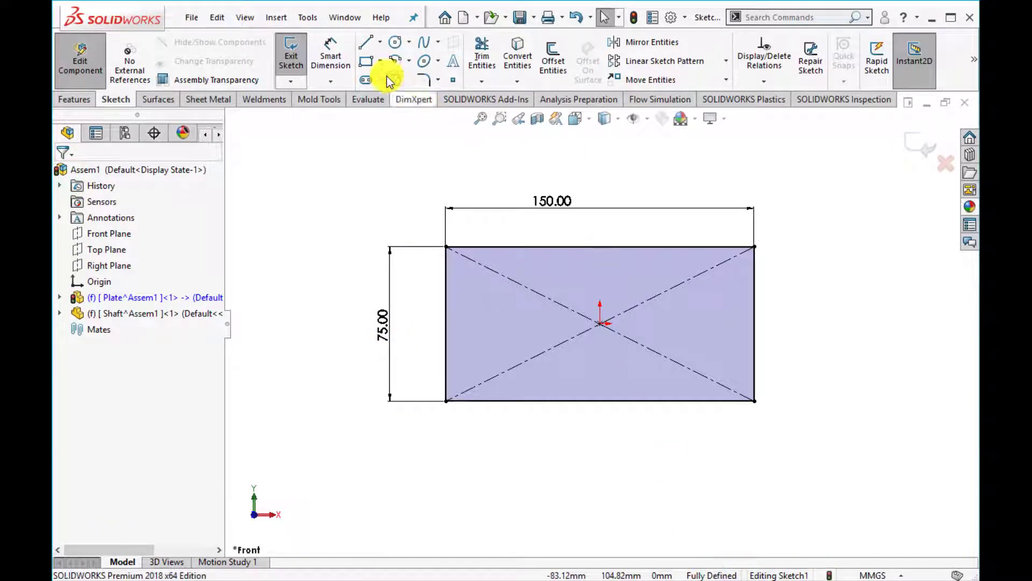
- Add a 40 mm diameter circle at the rectangle centre and exit the sketch
{"action": "left_click", "coordinate": [396, 42]}
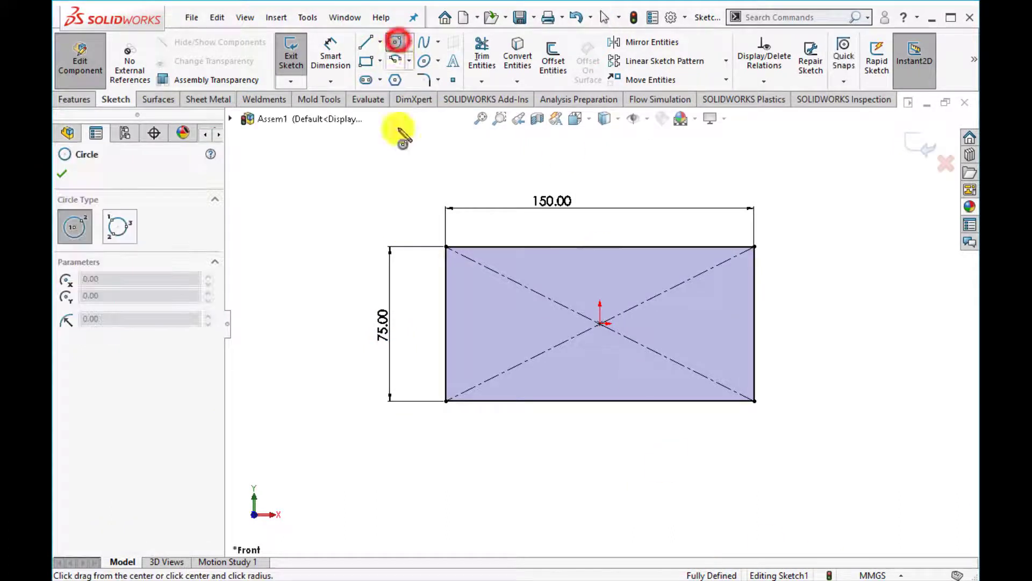
{"action": "left_click", "coordinate": [599, 323]}
{"action": "left_click", "coordinate": [551, 346]}
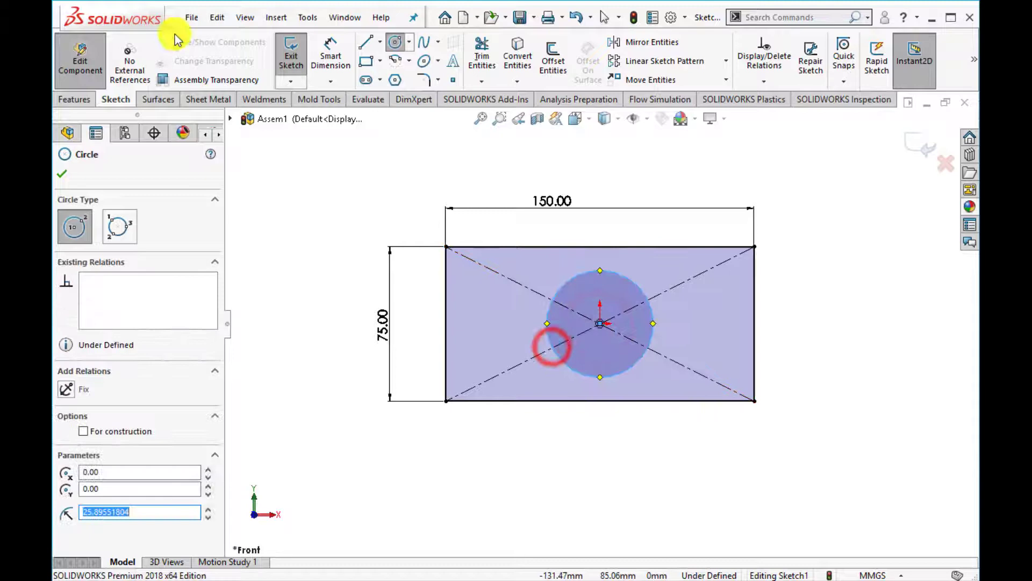
{"action": "left_click", "coordinate": [330, 54]}
{"action": "left_click", "coordinate": [634, 270]}
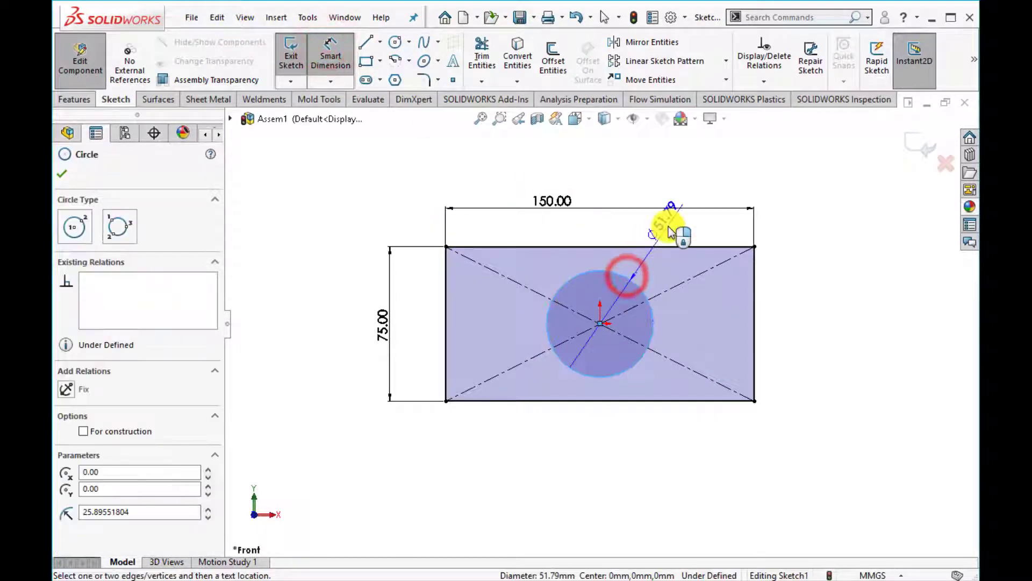
{"action": "left_click", "coordinate": [668, 223]}
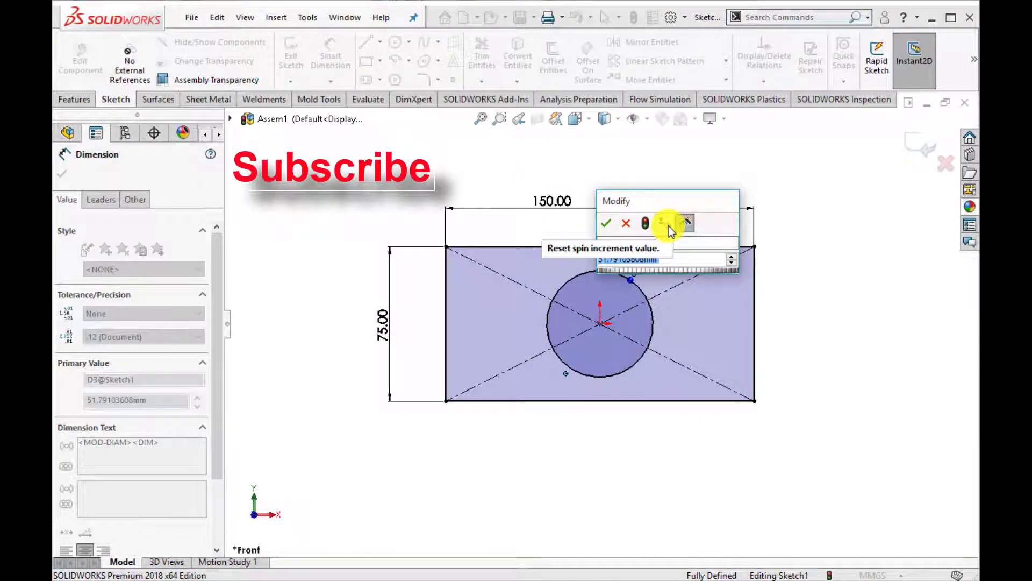
{"action": "type", "text": "40"}
{"action": "key", "text": "Return"}
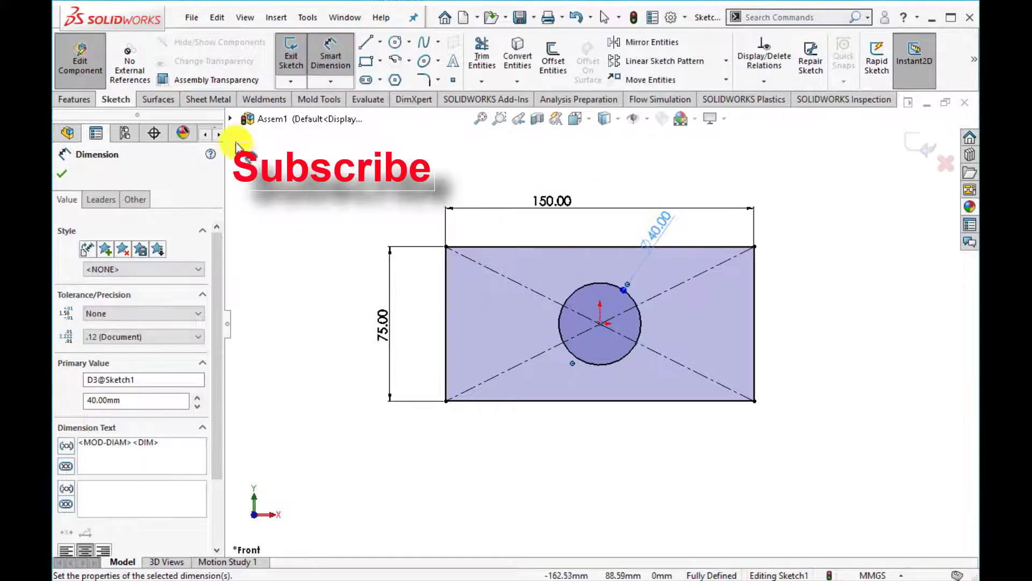
{"action": "left_click", "coordinate": [65, 172]}
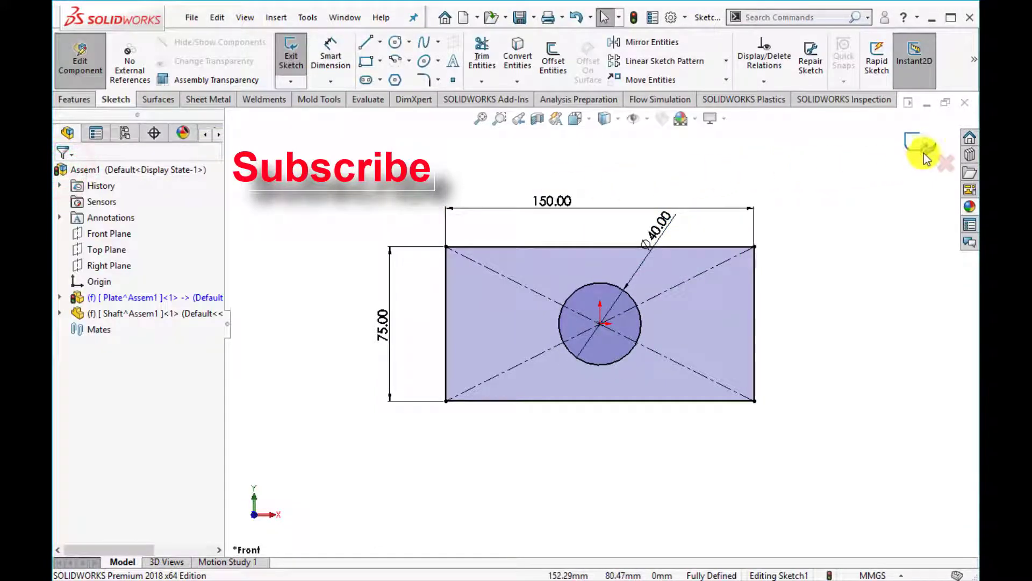
{"action": "left_click", "coordinate": [920, 146]}
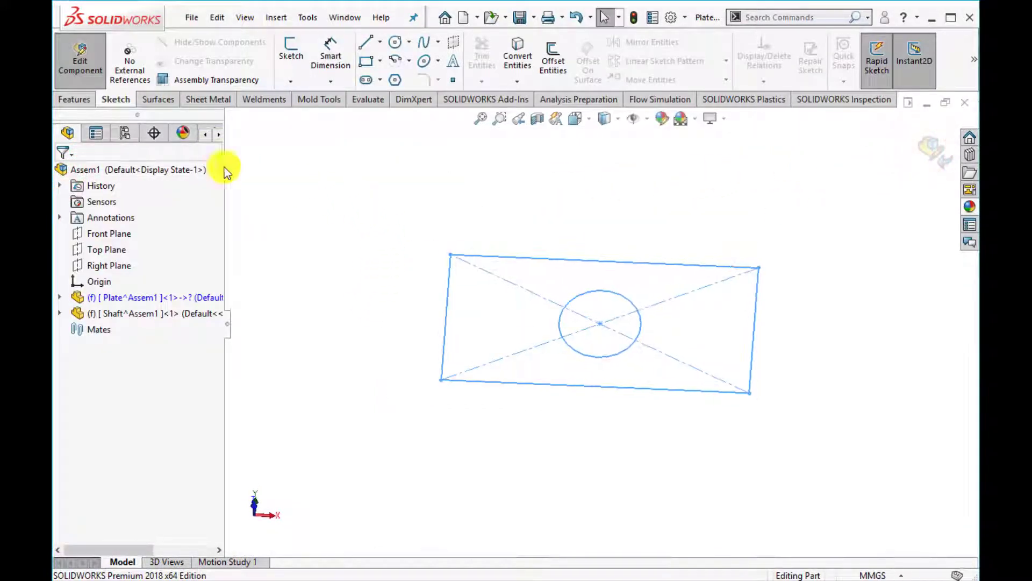
- Extrude the plate sketch 20 mm as a boss/base
{"action": "left_click", "coordinate": [72, 100]}
{"action": "left_click", "coordinate": [293, 62]}
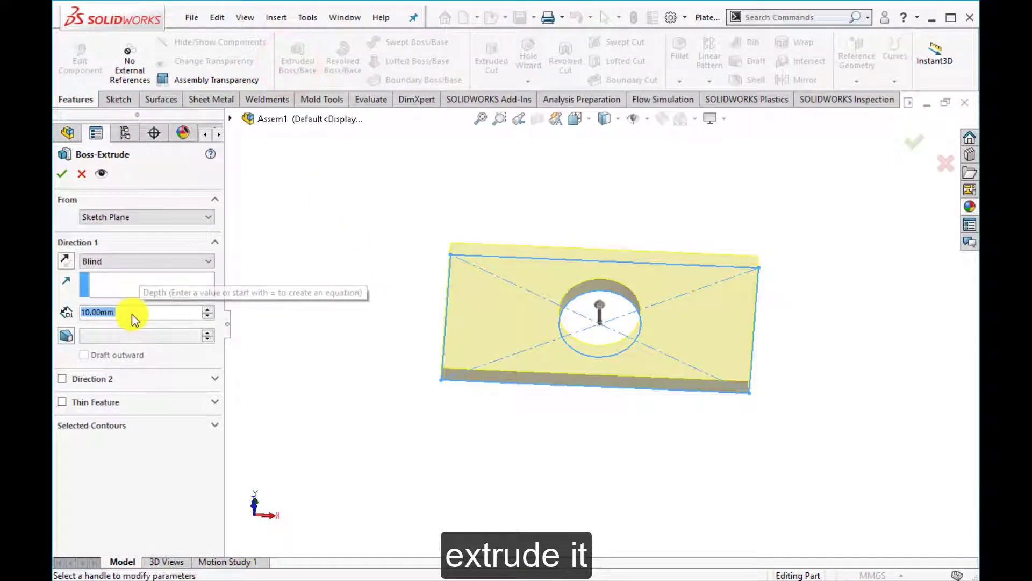
{"action": "type", "text": "20"}
{"action": "key", "text": "Return"}
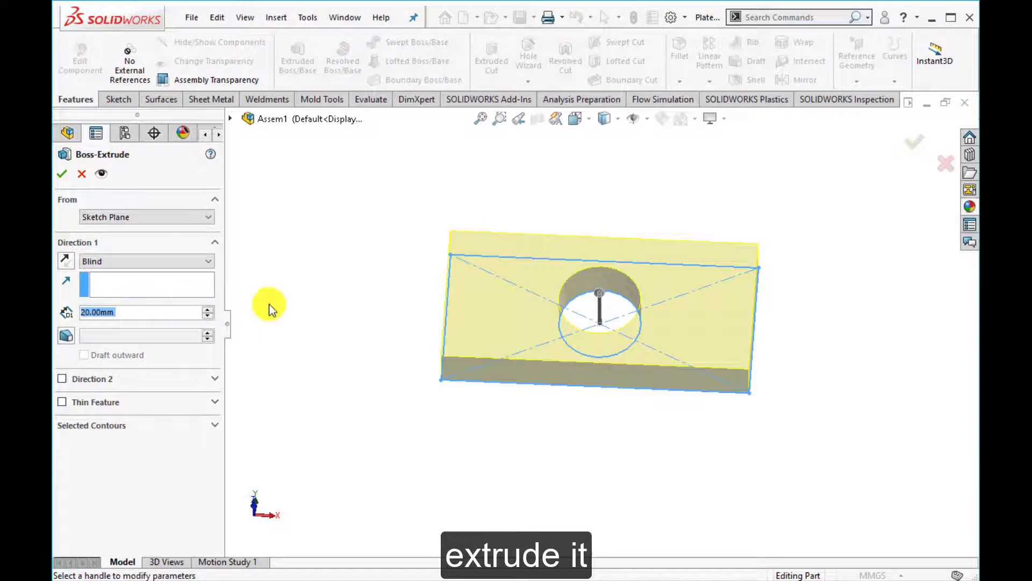
{"action": "key", "text": "Return"}
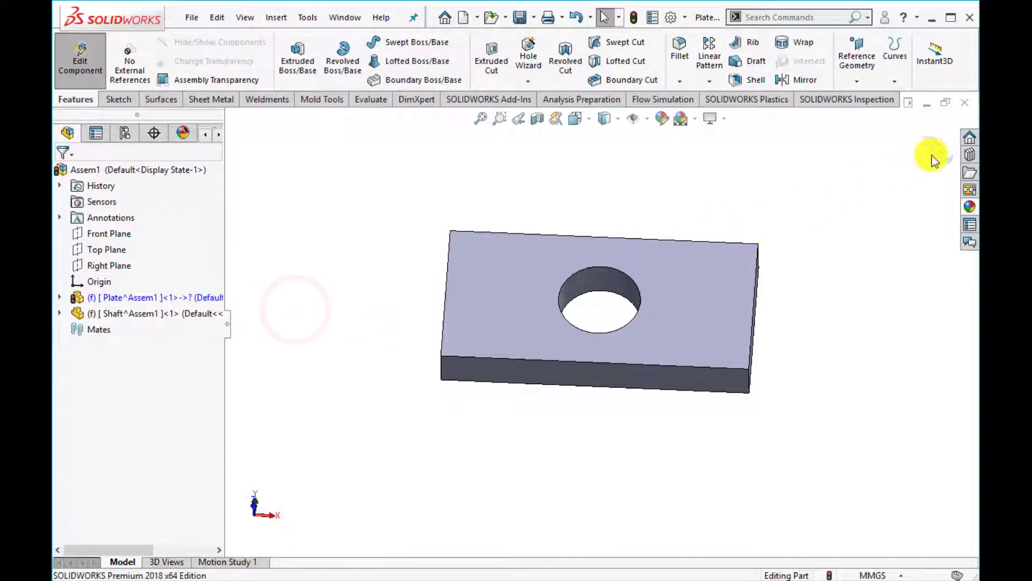
- Exit Plate editing, rebuild the assembly, and select the Shaft component
{"action": "left_click", "coordinate": [934, 156]}
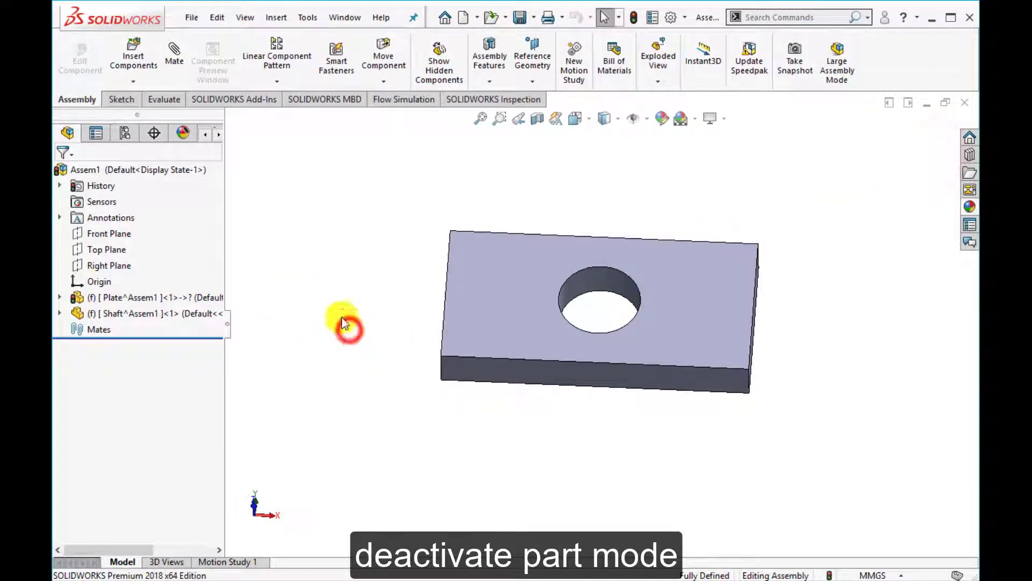
{"action": "left_click", "coordinate": [634, 18]}
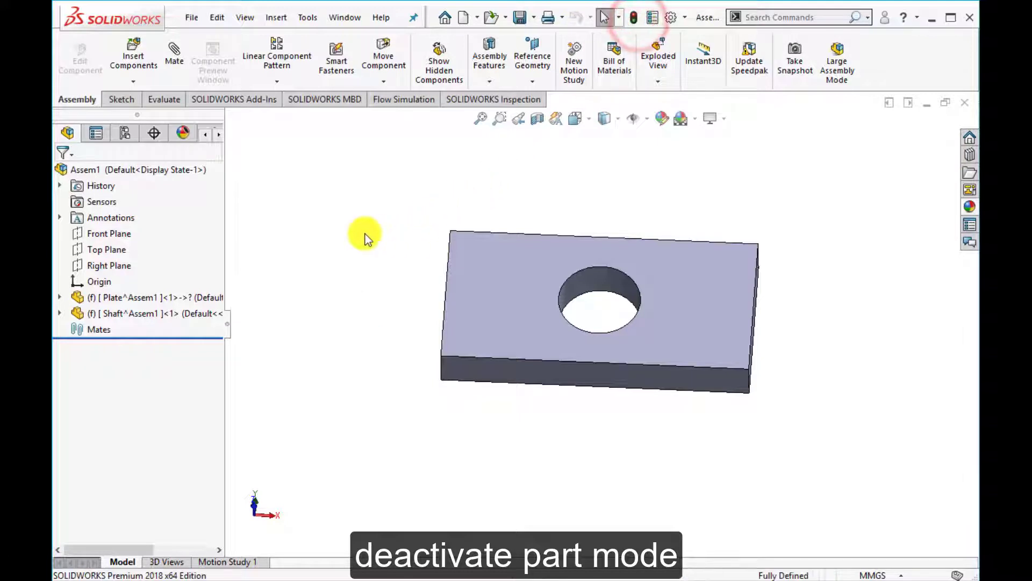
{"action": "mouse_move", "coordinate": [366, 234]}
{"action": "middle_mouse_down"}
{"action": "mouse_move", "coordinate": [367, 276]}
{"action": "mouse_move", "coordinate": [373, 245]}
{"action": "middle_mouse_up"}
{"action": "scroll", "coordinate": [601, 233], "scroll_direction": "up", "scroll_amount": 2}
{"action": "scroll", "coordinate": [622, 237], "scroll_direction": "down", "scroll_amount": 1}
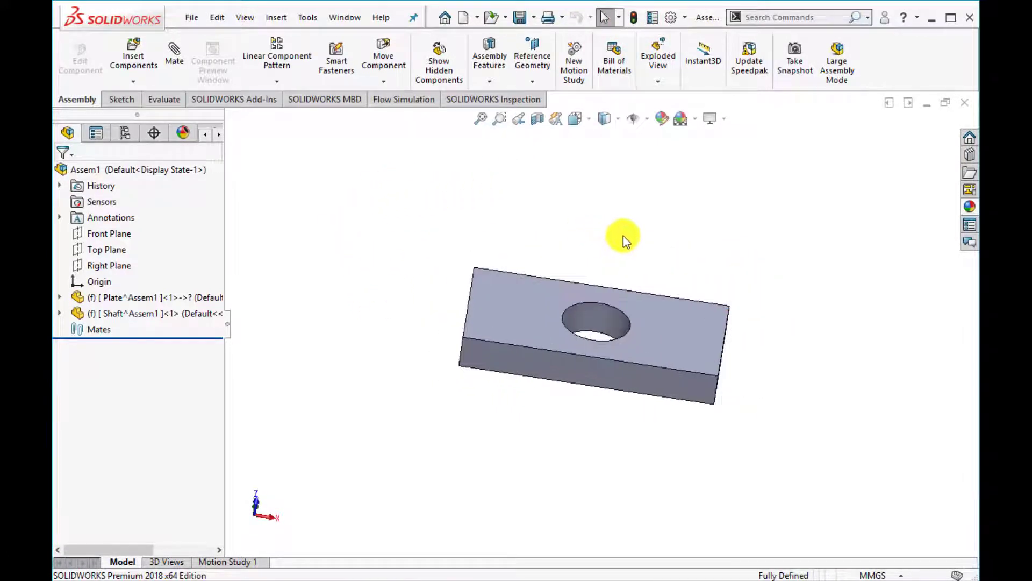
{"action": "left_click", "coordinate": [140, 315]}
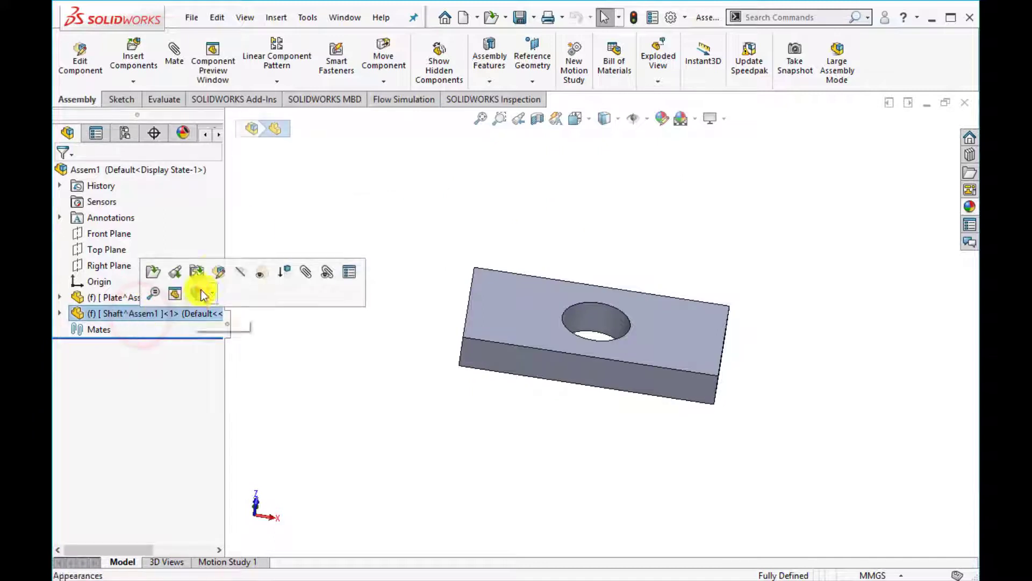
- Edit the Shaft part and start a sketch on the plate's upper face
{"action": "left_click", "coordinate": [221, 269]}
{"action": "left_click", "coordinate": [350, 265]}
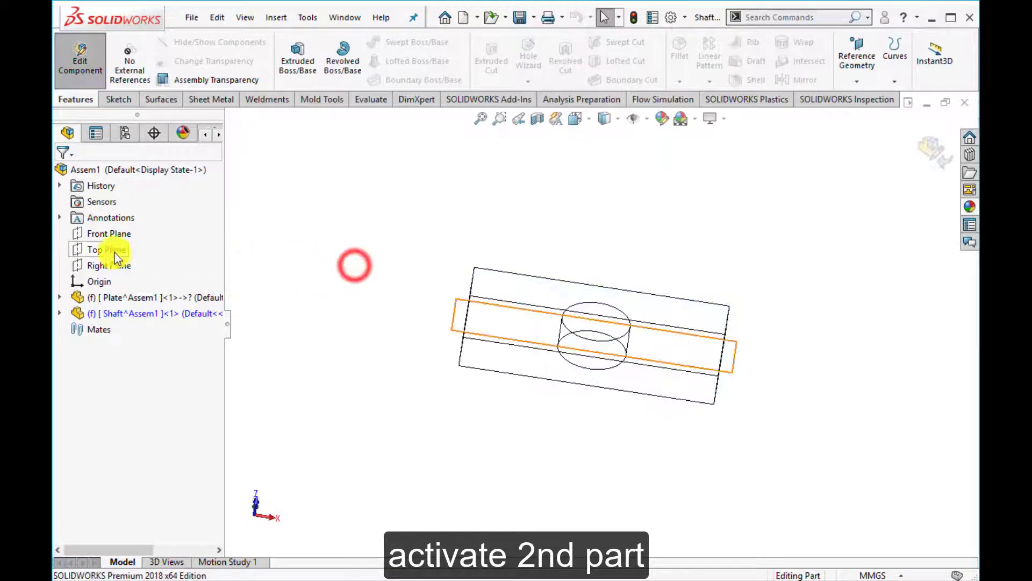
{"action": "left_click", "coordinate": [110, 235]}
{"action": "left_click", "coordinate": [323, 227]}
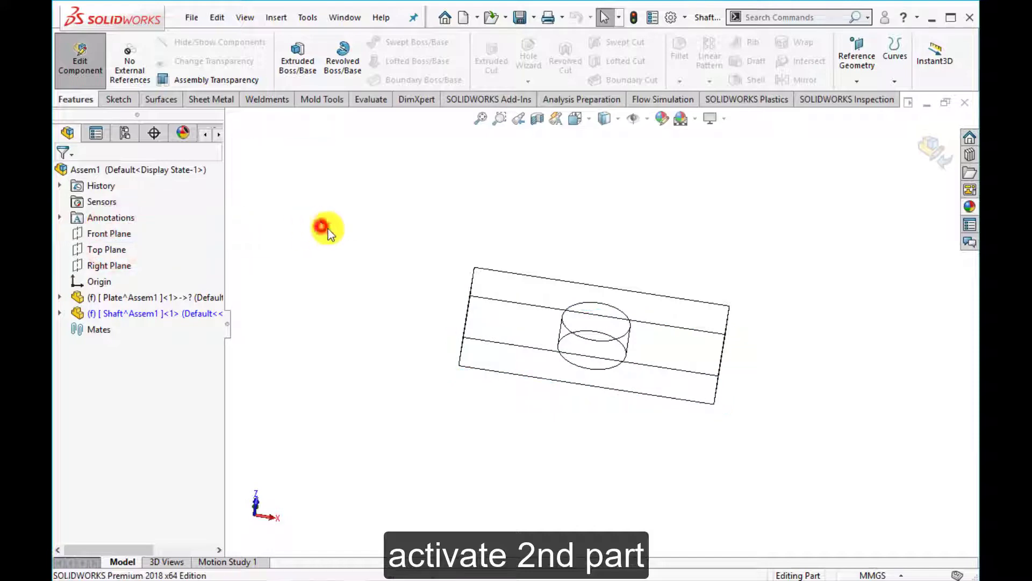
{"action": "left_click", "coordinate": [518, 292]}
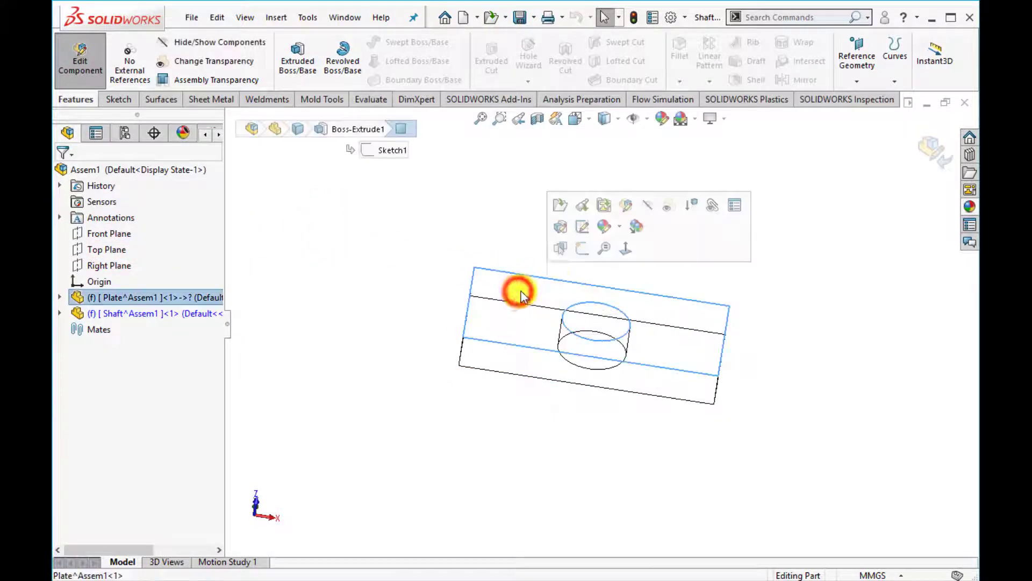
{"action": "left_click", "coordinate": [583, 247]}
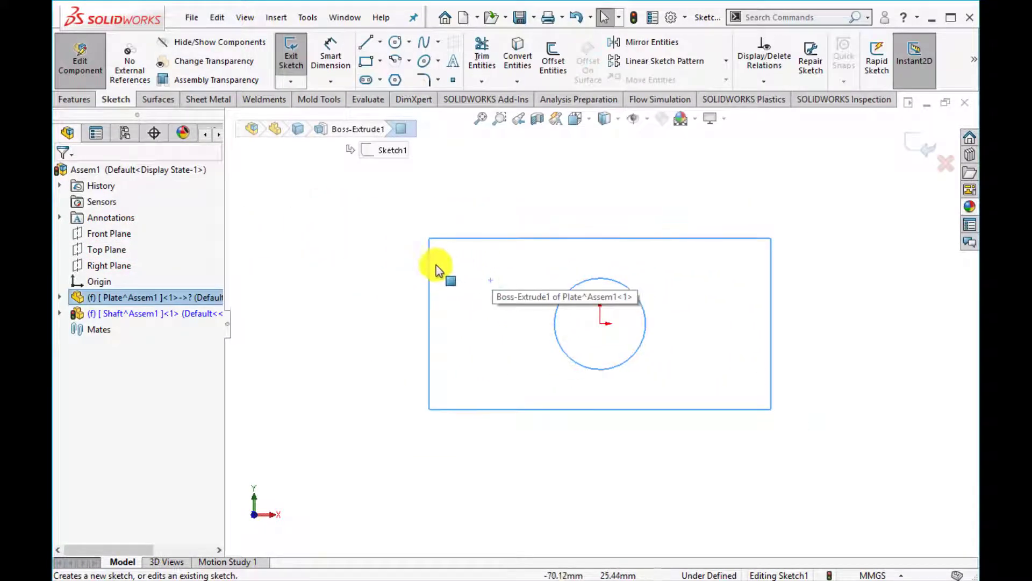
- Convert the plate face edges and 40 mm hole circle into the sketch, then exit
{"action": "left_click", "coordinate": [517, 54]}
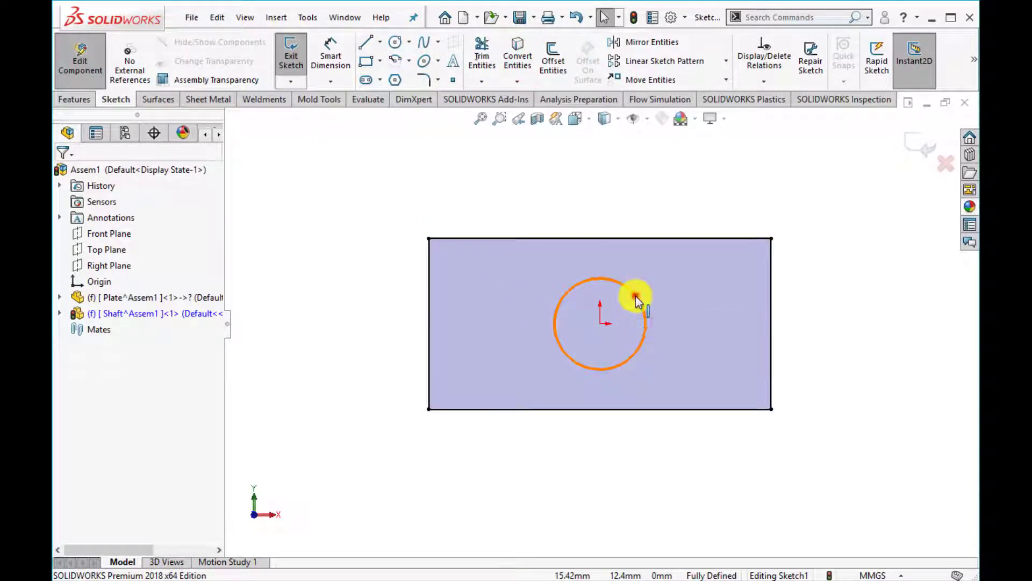
{"action": "left_click", "coordinate": [636, 296]}
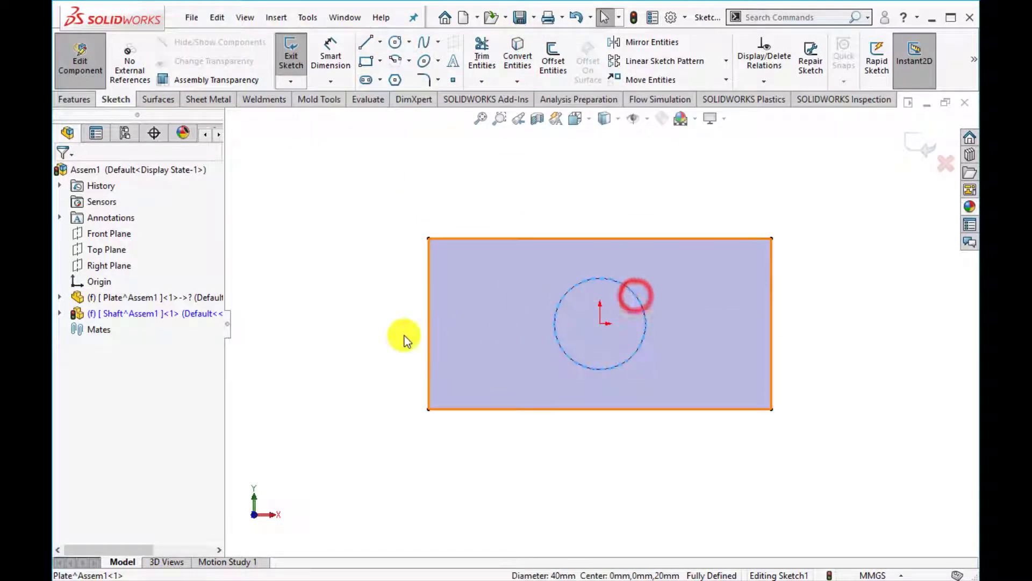
{"action": "left_click", "coordinate": [506, 62]}
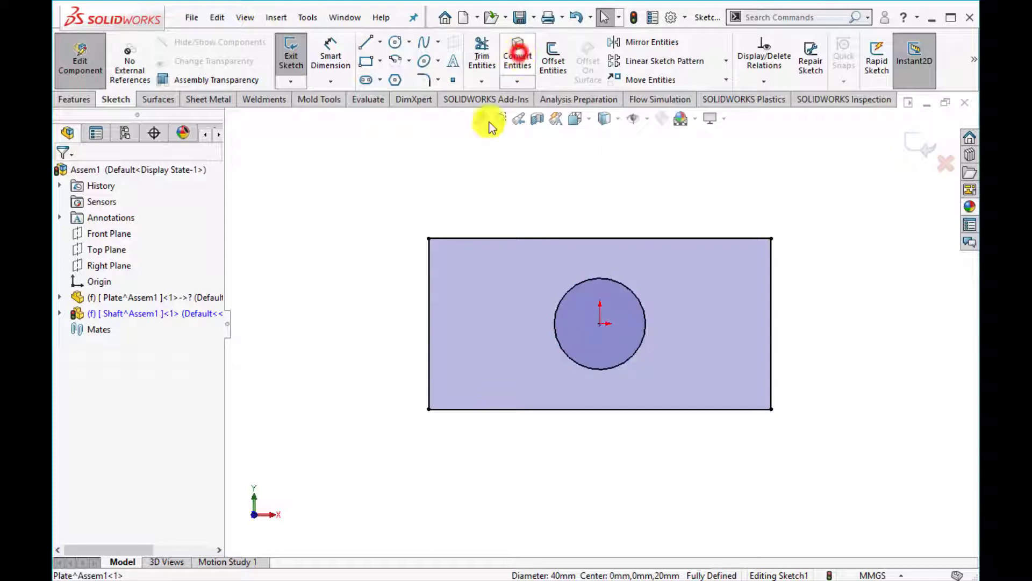
{"action": "left_click", "coordinate": [926, 153]}
- Orbit to an isometric view and reopen the Shaft's Sketch1 for editing
{"action": "mouse_move", "coordinate": [511, 398]}
{"action": "middle_mouse_down"}
{"action": "mouse_move", "coordinate": [503, 212]}
{"action": "mouse_move", "coordinate": [567, 382]}
{"action": "middle_mouse_up"}
{"action": "left_click", "coordinate": [459, 472]}
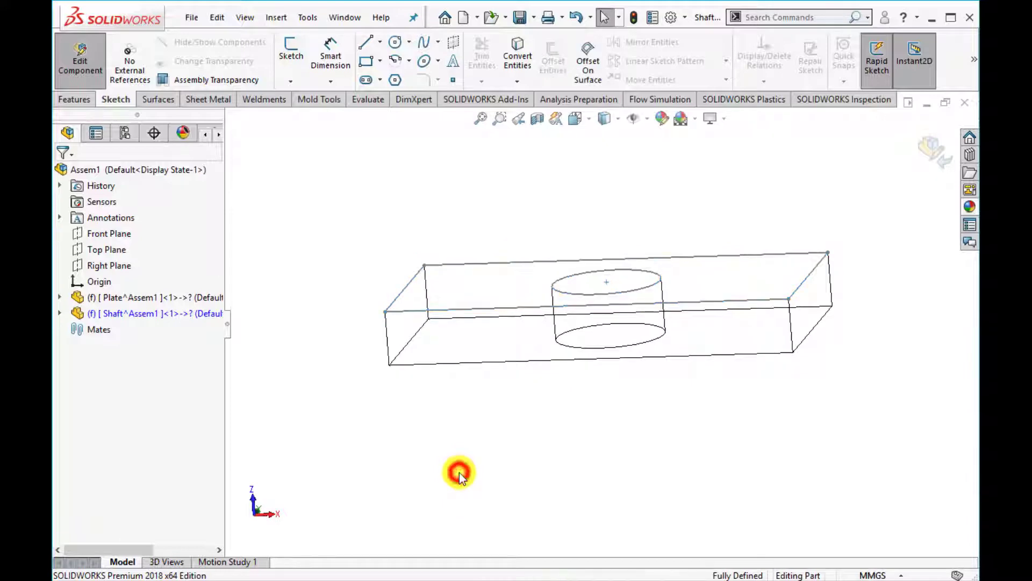
{"action": "left_click", "coordinate": [61, 314]}
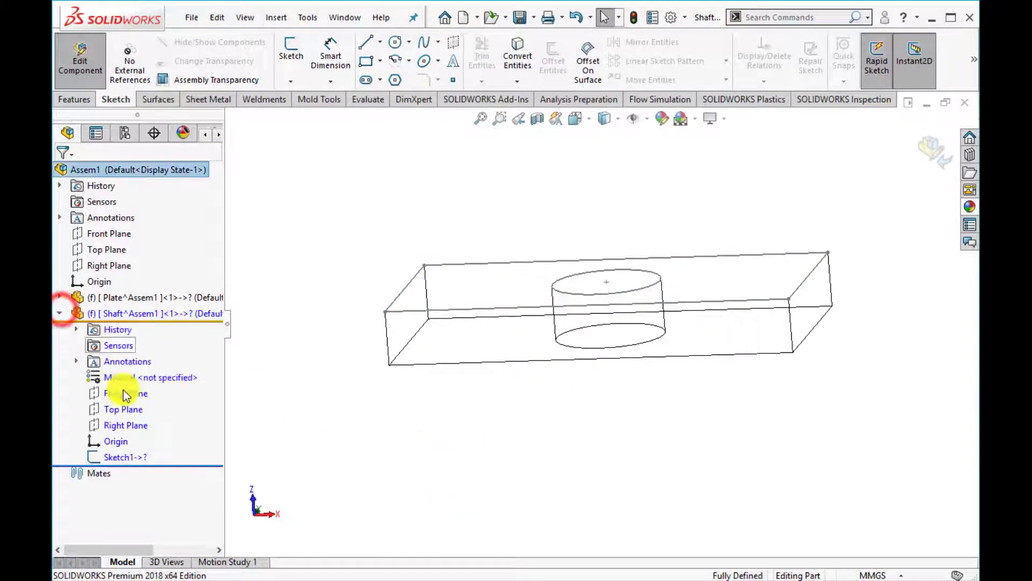
{"action": "left_click", "coordinate": [131, 455]}
{"action": "left_click", "coordinate": [142, 413]}
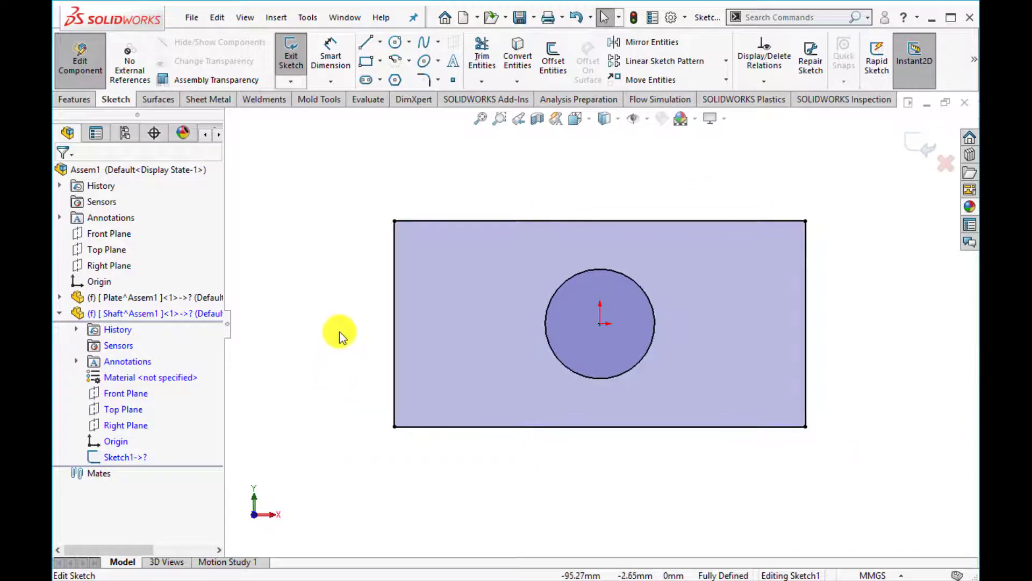
- Trim away the plate outline so Sketch1 keeps only the 40 mm circle, then reselect it
{"action": "left_click", "coordinate": [485, 50]}
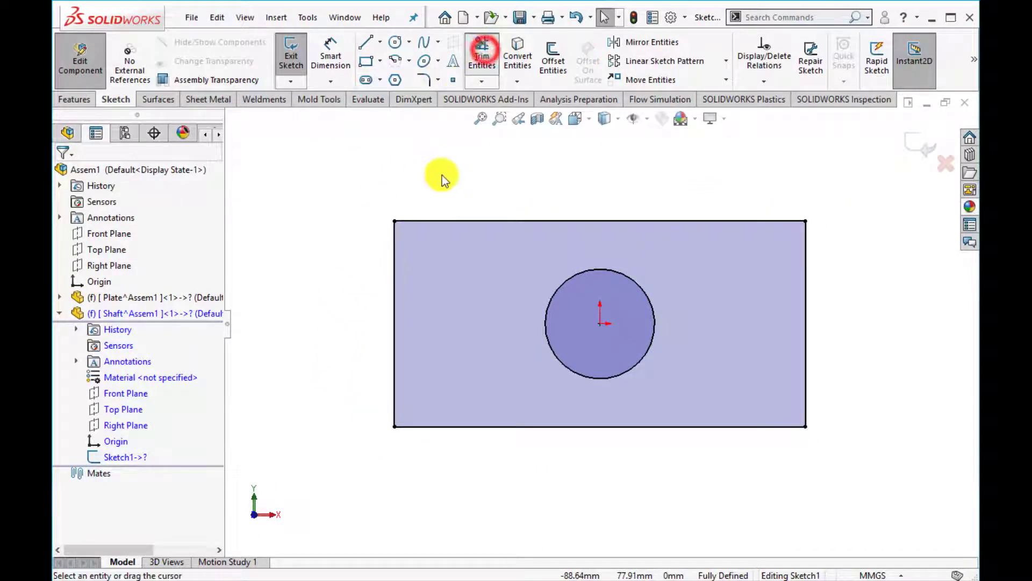
{"action": "mouse_move", "coordinate": [467, 183]}
{"action": "left_mouse_down"}
{"action": "mouse_move", "coordinate": [428, 251]}
{"action": "mouse_move", "coordinate": [427, 414]}
{"action": "mouse_move", "coordinate": [778, 385]}
{"action": "mouse_move", "coordinate": [839, 338]}
{"action": "left_mouse_up"}
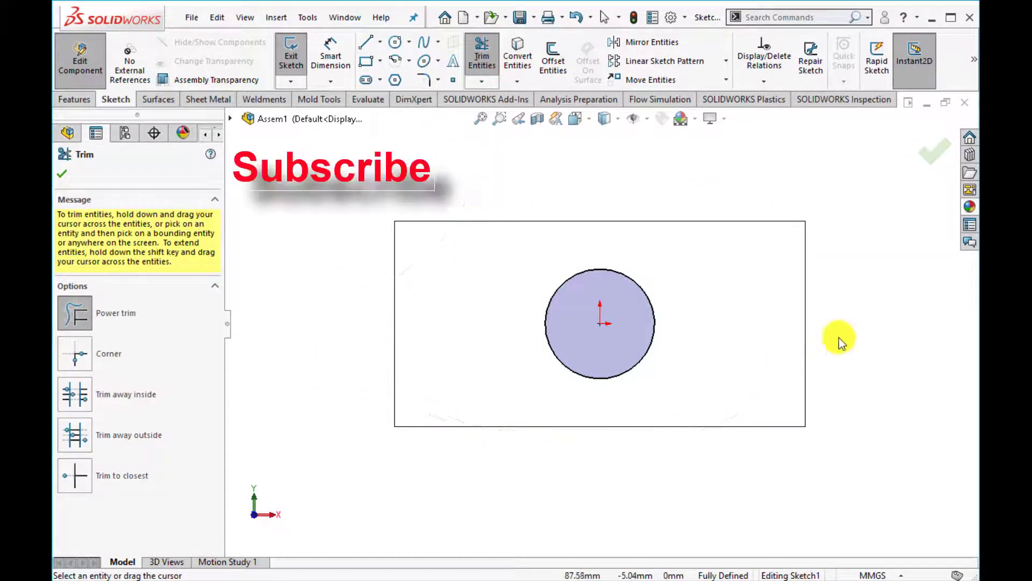
{"action": "left_click", "coordinate": [59, 178]}
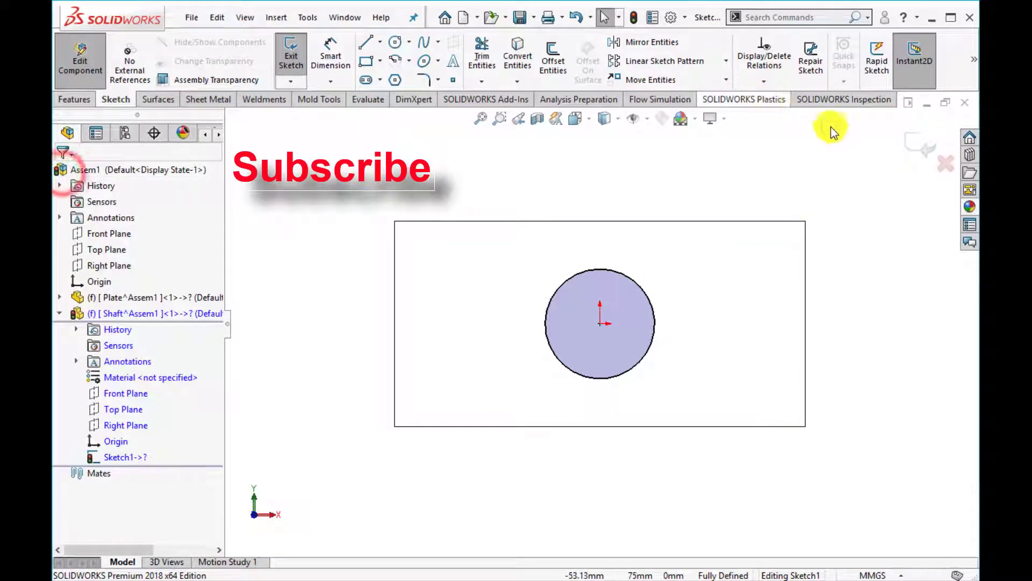
{"action": "left_click", "coordinate": [914, 141]}
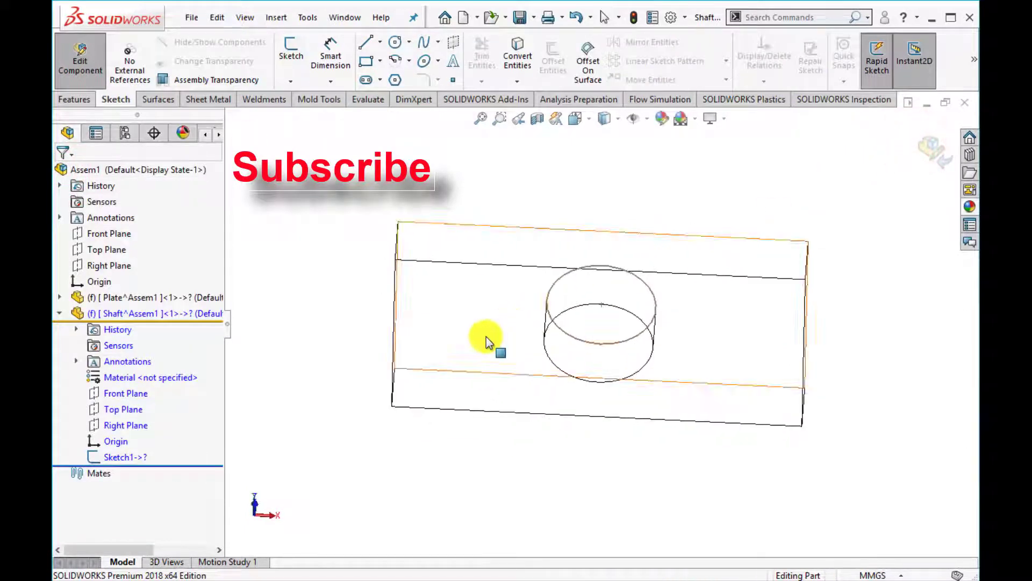
{"action": "left_click", "coordinate": [123, 457]}
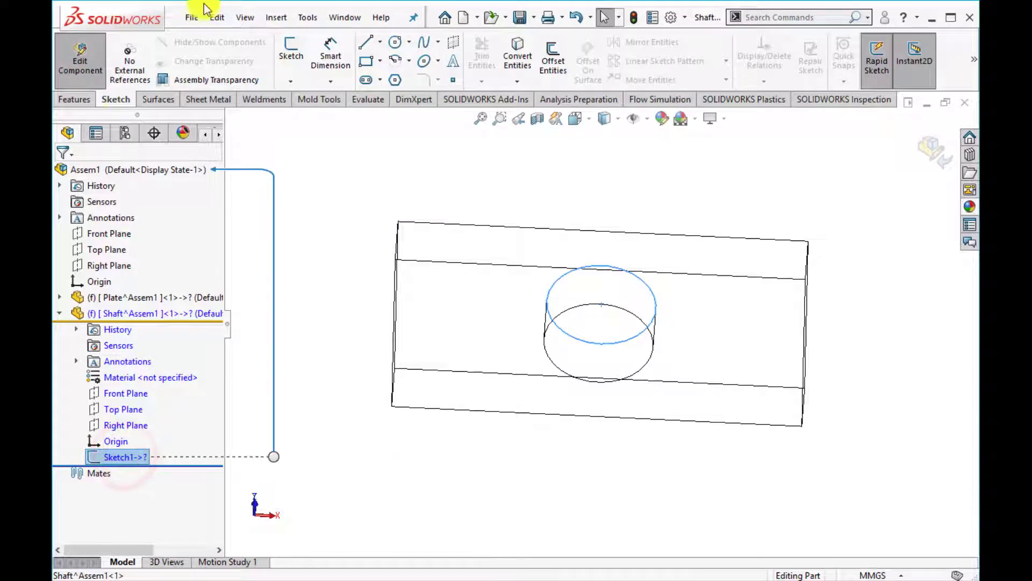
{"action": "left_click", "coordinate": [80, 100]}
- Extrude the circle with Direction 1 Up To Surface on the plate's bottom face
{"action": "left_click", "coordinate": [295, 58]}
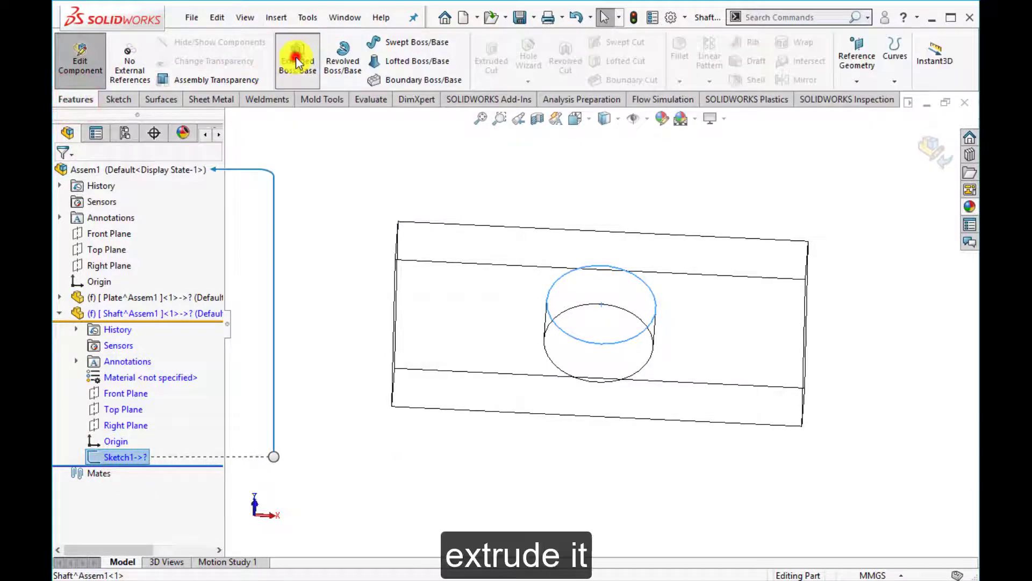
{"action": "left_click", "coordinate": [154, 262]}
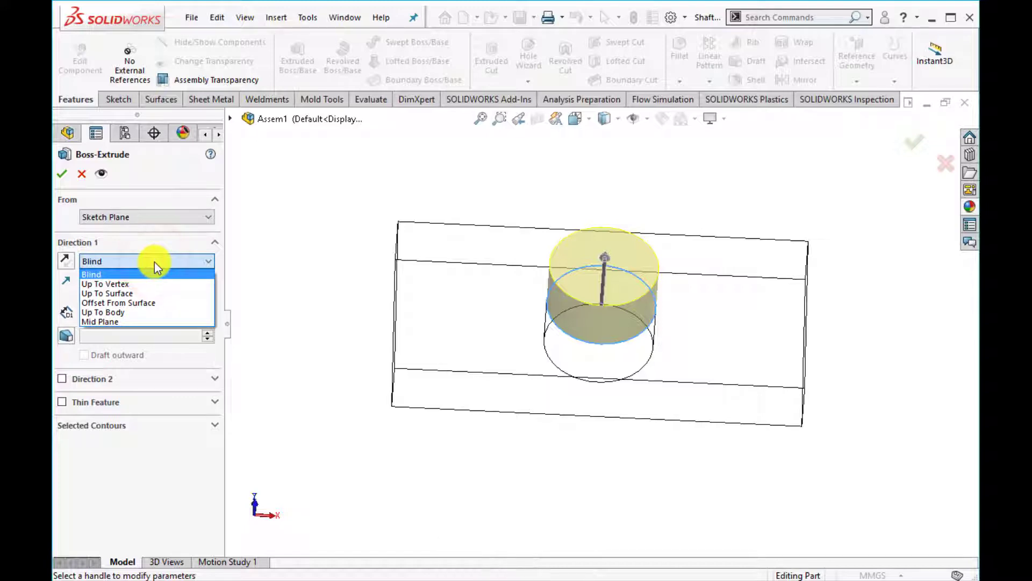
{"action": "left_click", "coordinate": [117, 292]}
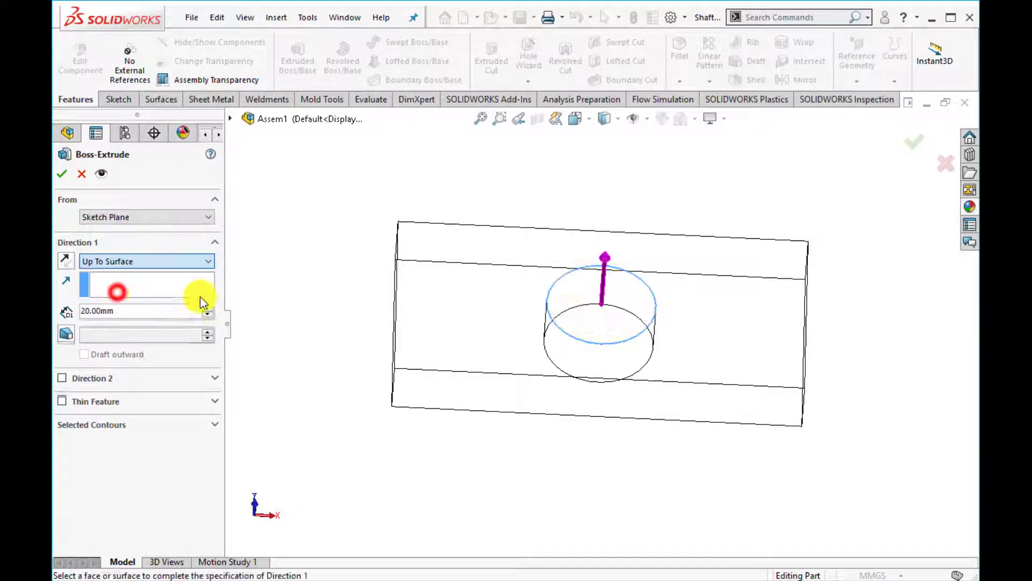
{"action": "middle_click_drag", "start_coordinate": [366, 292], "coordinate": [379, 163]}
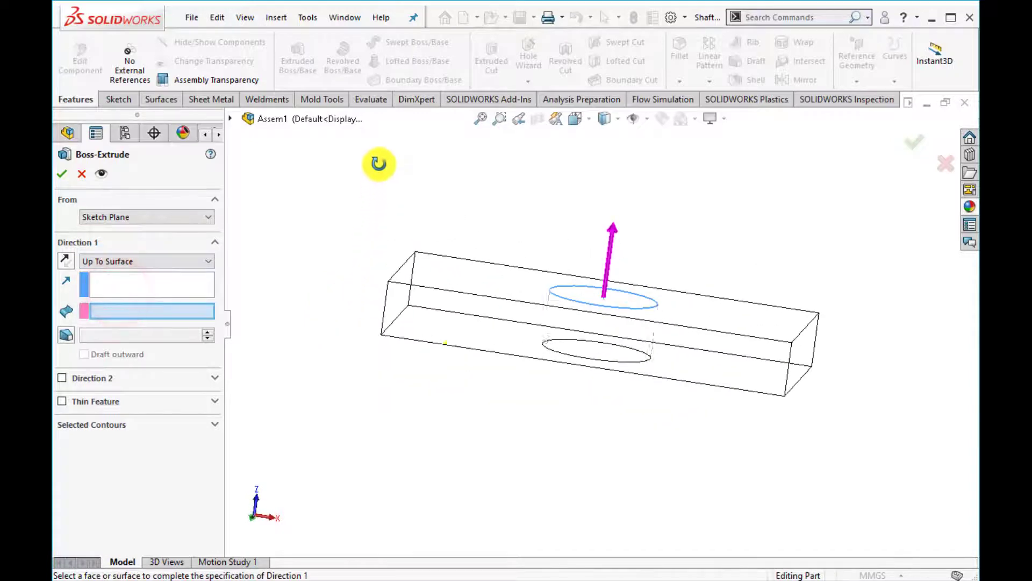
{"action": "left_click", "coordinate": [459, 334]}
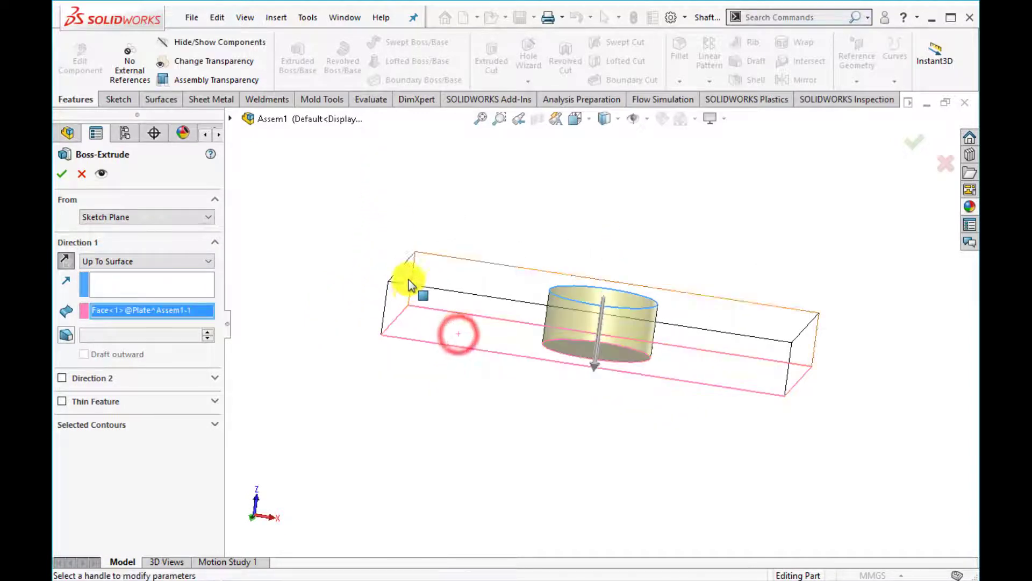
- Add Direction 2 Blind at 50 mm and confirm the shaft extrusion
{"action": "left_click", "coordinate": [62, 378]}
{"action": "middle_click_drag", "start_coordinate": [346, 350], "coordinate": [236, 407]}
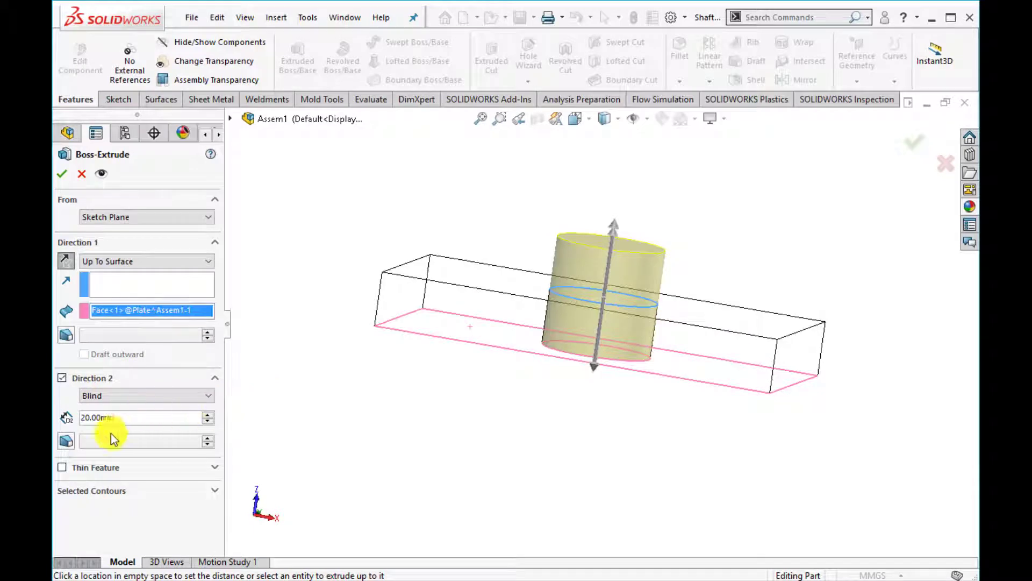
{"action": "left_click_drag", "start_coordinate": [125, 419], "coordinate": [70, 422]}
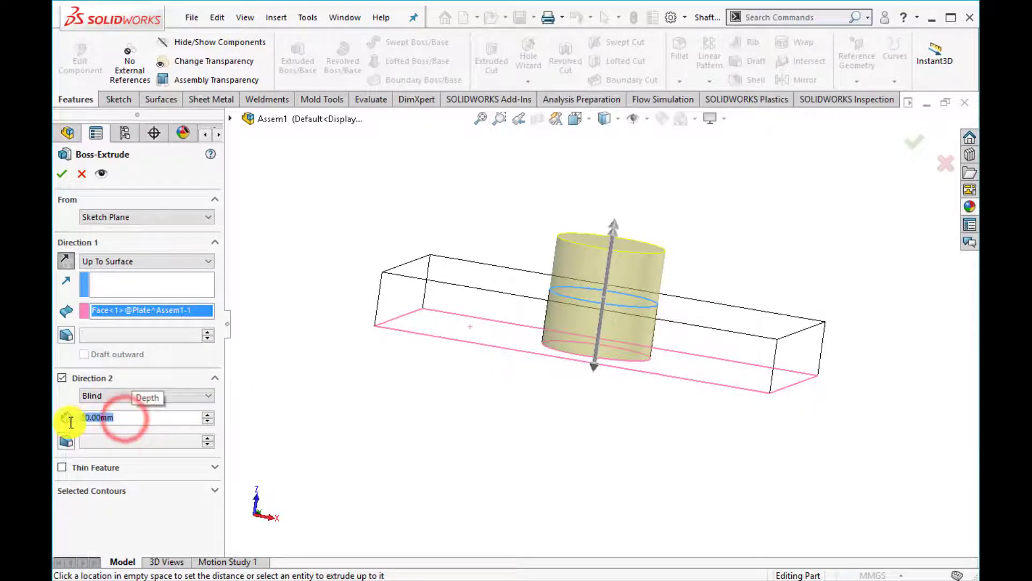
{"action": "type", "text": "50"}
{"action": "key", "text": "Return"}
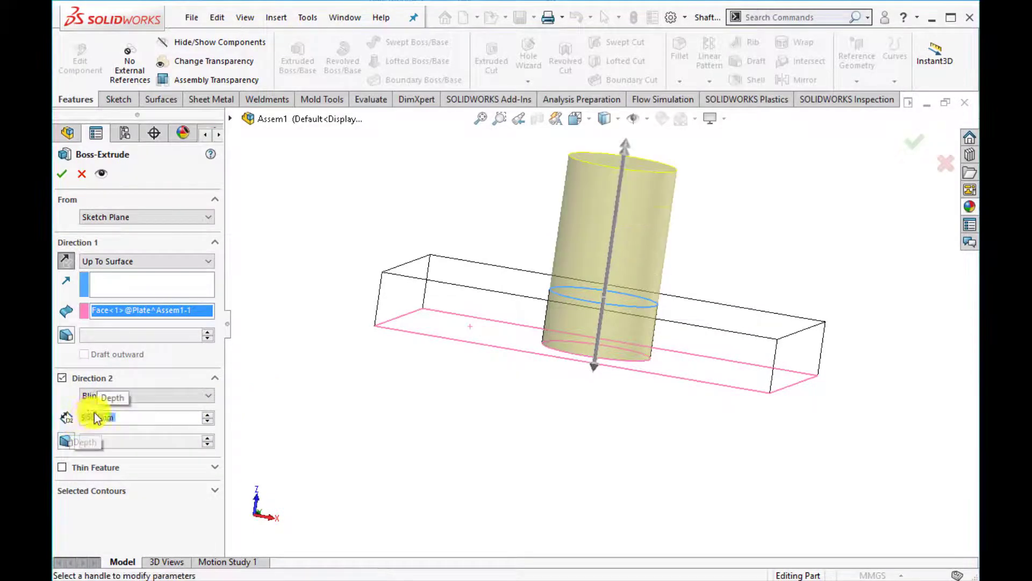
{"action": "left_click", "coordinate": [86, 170]}
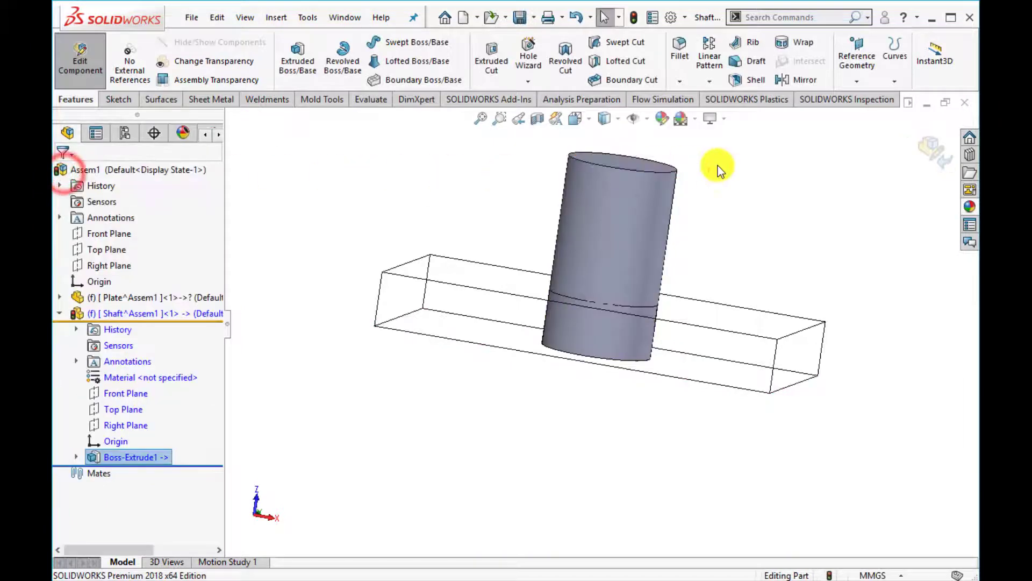
- Return to assembly editing and colour the Plate part orange
{"action": "middle_click_drag", "start_coordinate": [772, 236], "coordinate": [801, 284]}
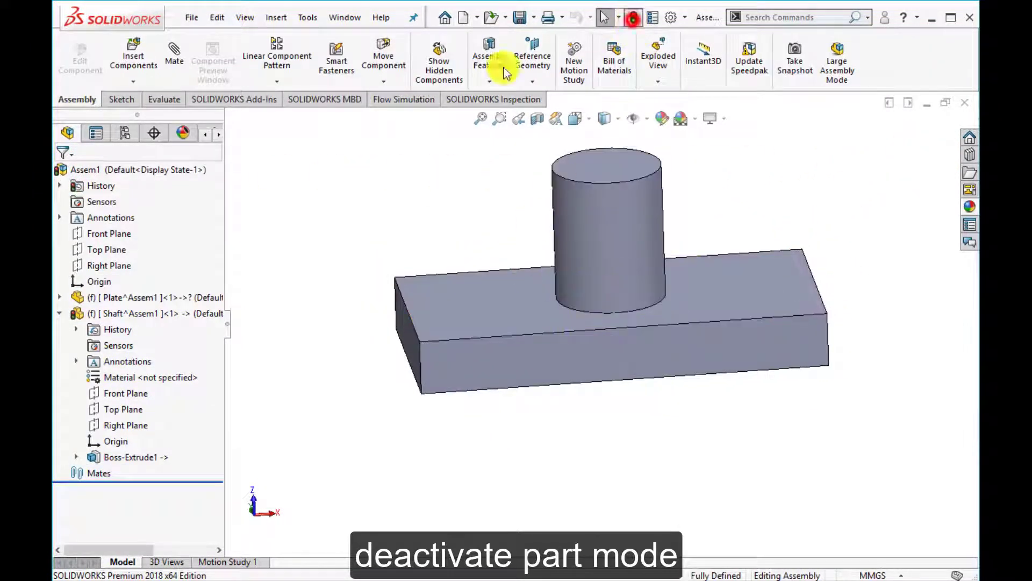
{"action": "left_click", "coordinate": [633, 17]}
{"action": "left_click", "coordinate": [59, 312]}
{"action": "left_click", "coordinate": [149, 301]}
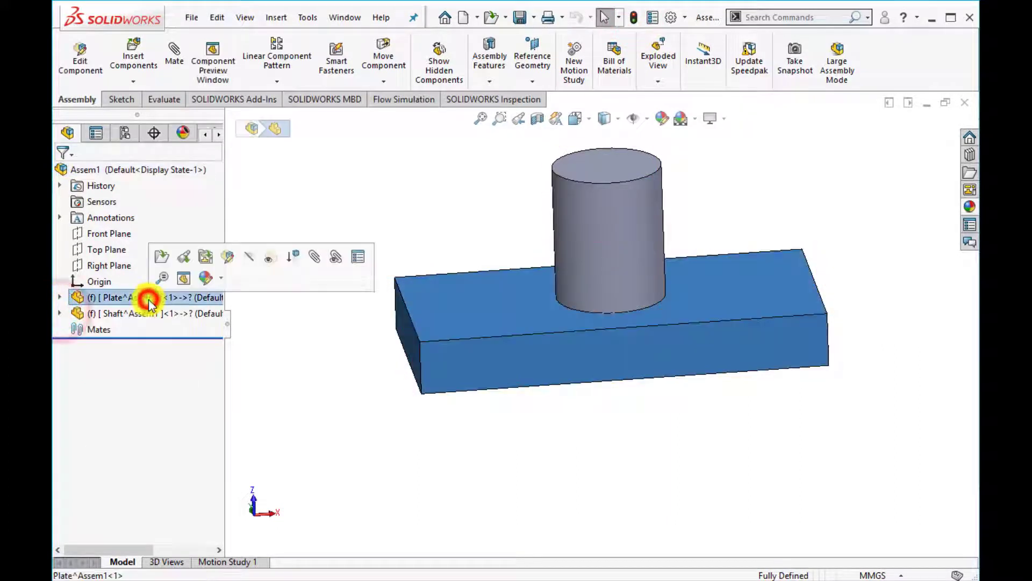
{"action": "left_click", "coordinate": [208, 280]}
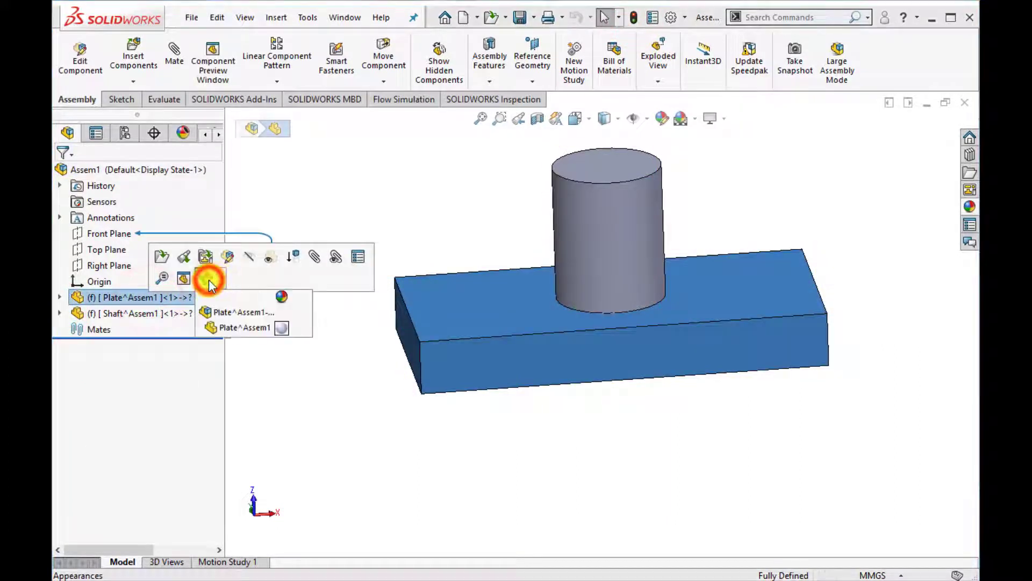
{"action": "left_click", "coordinate": [234, 326]}
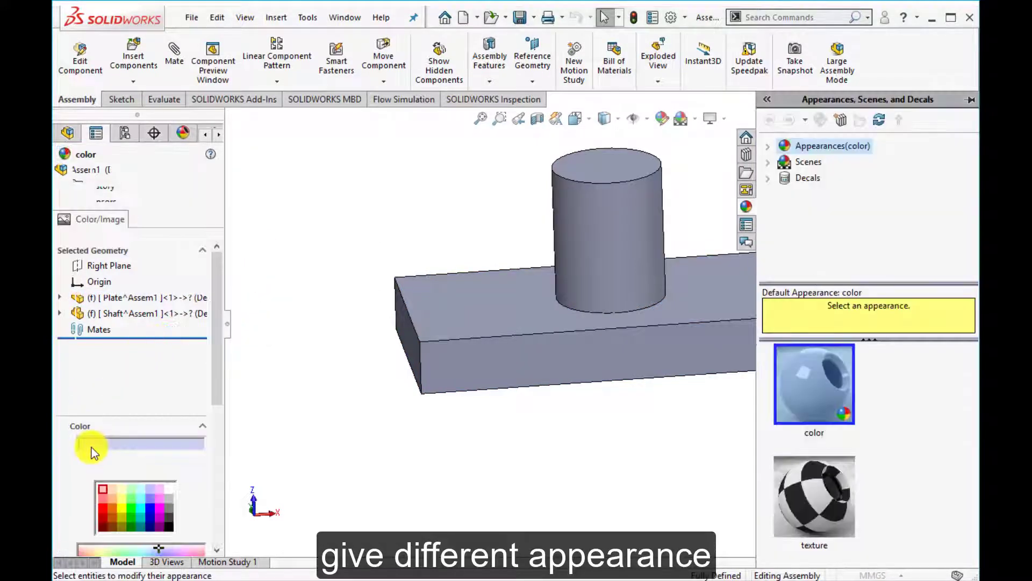
{"action": "left_click", "coordinate": [110, 508]}
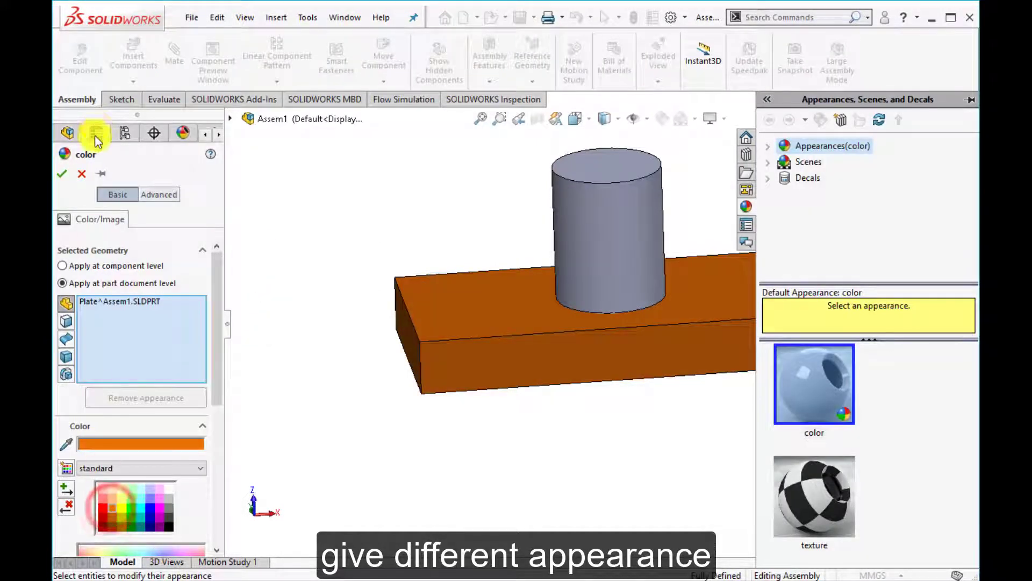
{"action": "left_click", "coordinate": [61, 176]}
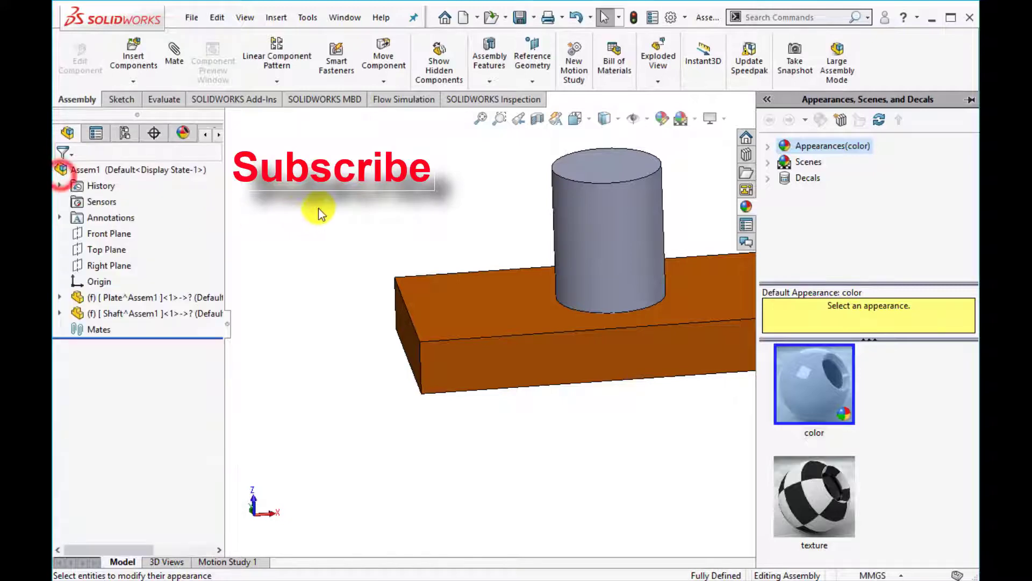
- Colour the Shaft part yellow
{"action": "left_click", "coordinate": [157, 311]}
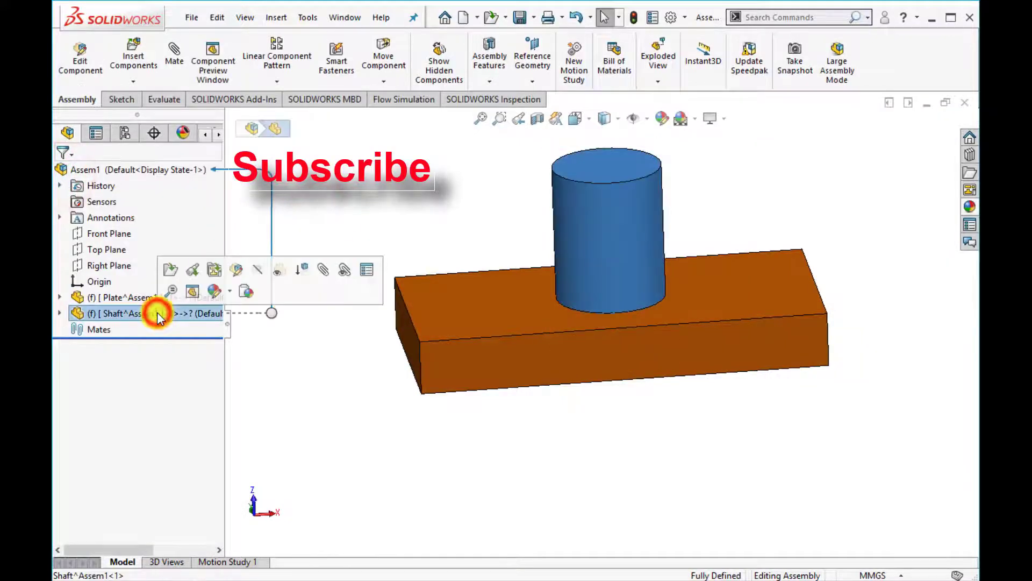
{"action": "left_click", "coordinate": [218, 292]}
{"action": "left_click", "coordinate": [239, 343]}
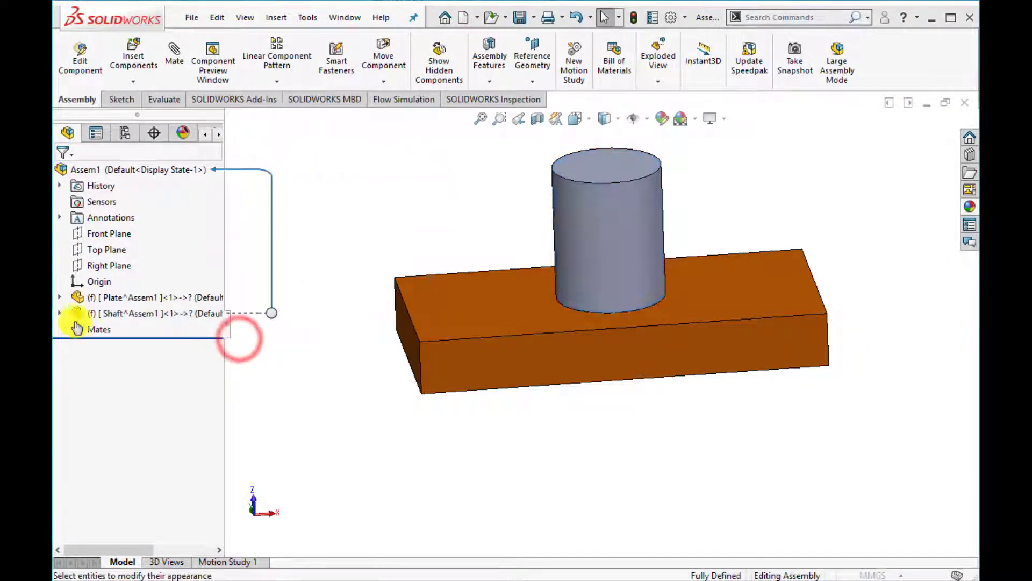
{"action": "left_click", "coordinate": [122, 511]}
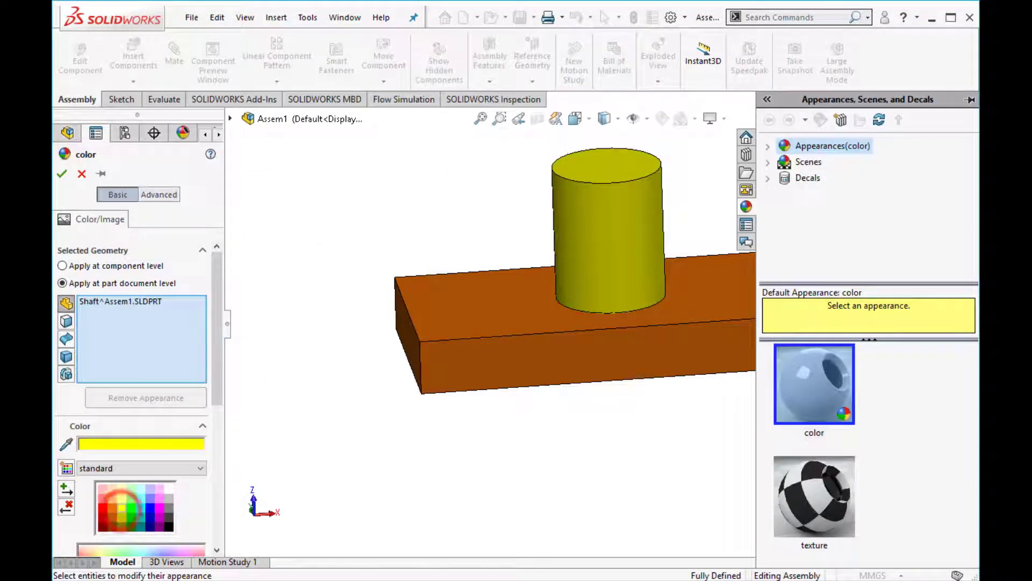
{"action": "left_click", "coordinate": [63, 173]}
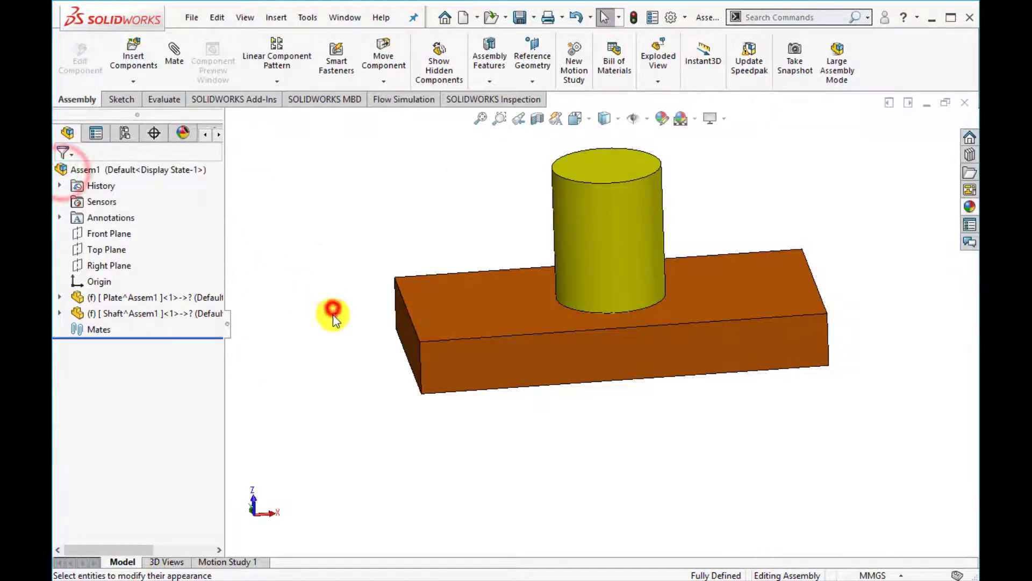
- Inspect the plate's underside, then show the plate-and-shaft assembly in Isometric view, zoomed to fit
{"action": "mouse_move", "coordinate": [368, 362]}
{"action": "middle_mouse_down"}
{"action": "mouse_move", "coordinate": [350, 225]}
{"action": "mouse_move", "coordinate": [356, 259]}
{"action": "mouse_move", "coordinate": [415, 341]}
{"action": "mouse_move", "coordinate": [472, 253]}
{"action": "mouse_move", "coordinate": [537, 226]}
{"action": "mouse_move", "coordinate": [669, 265]}
{"action": "mouse_move", "coordinate": [733, 237]}
{"action": "mouse_move", "coordinate": [802, 159]}
{"action": "mouse_move", "coordinate": [717, 188]}
{"action": "mouse_move", "coordinate": [592, 151]}
{"action": "mouse_move", "coordinate": [652, 203]}
{"action": "mouse_move", "coordinate": [702, 223]}
{"action": "mouse_move", "coordinate": [708, 247]}
{"action": "mouse_move", "coordinate": [713, 179]}
{"action": "middle_mouse_up"}
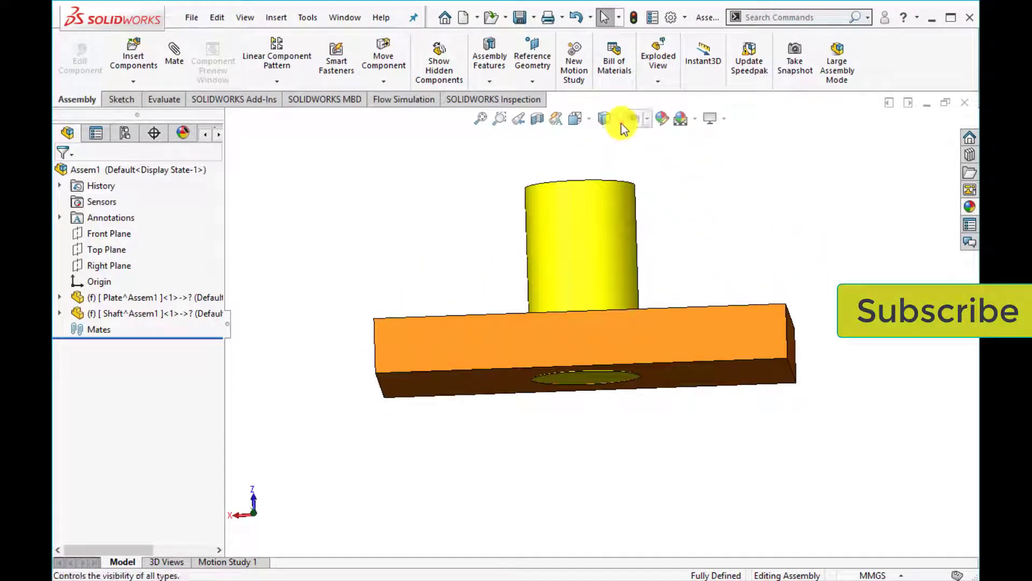
{"action": "left_click", "coordinate": [620, 121]}
{"action": "left_click", "coordinate": [575, 121]}
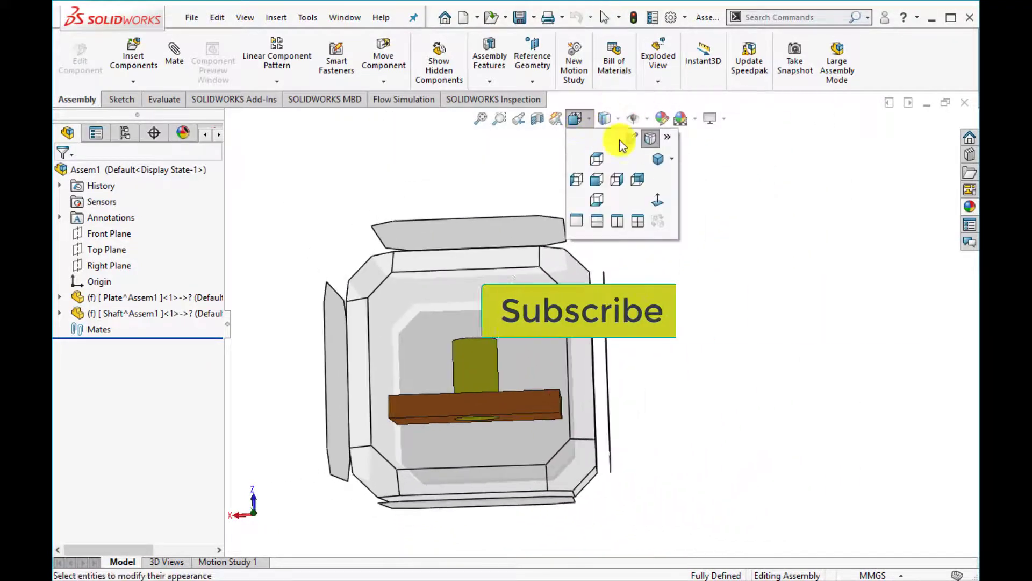
{"action": "left_click", "coordinate": [657, 160]}
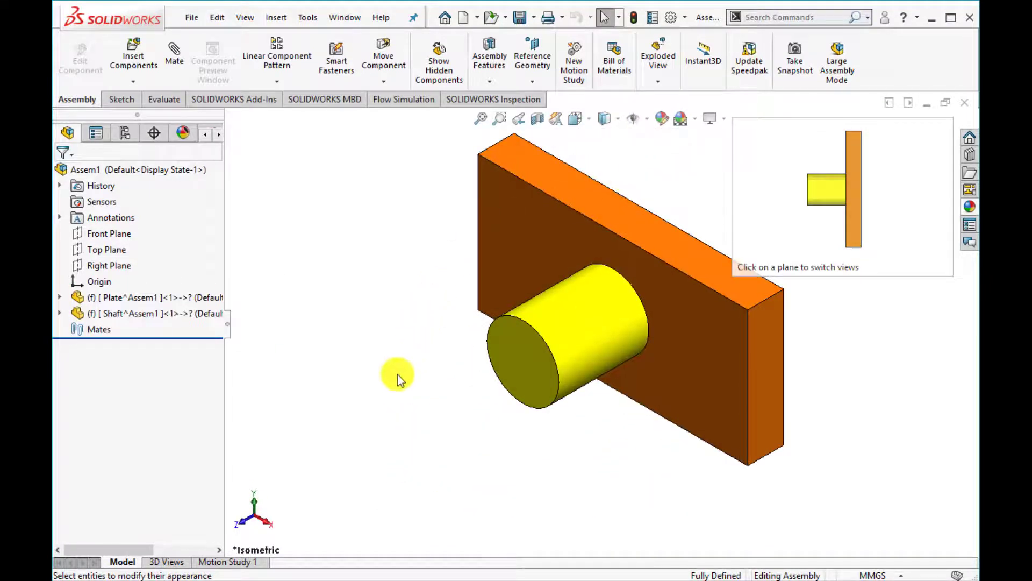
{"action": "left_click", "coordinate": [382, 386]}
{"action": "key", "text": "f"}
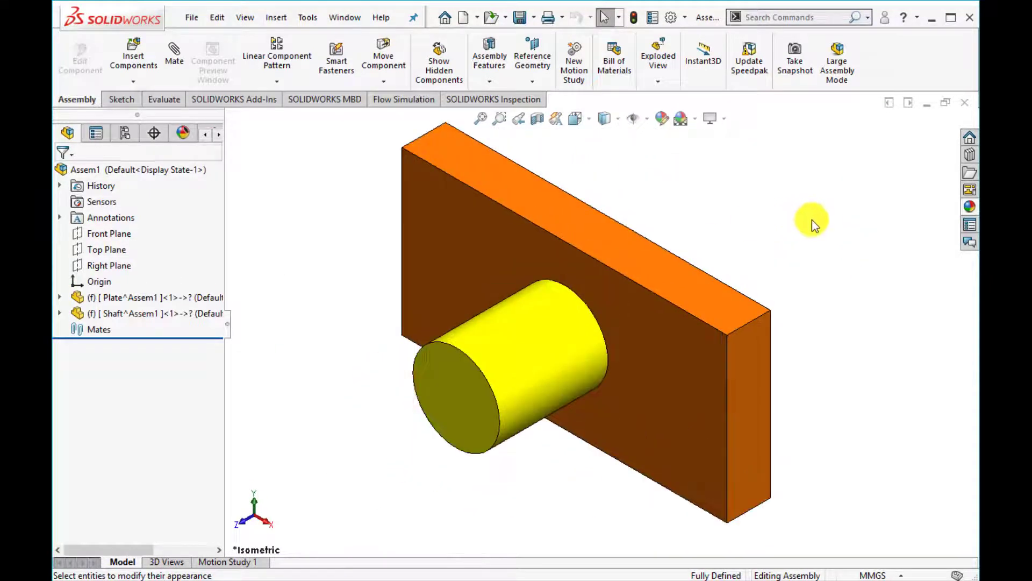